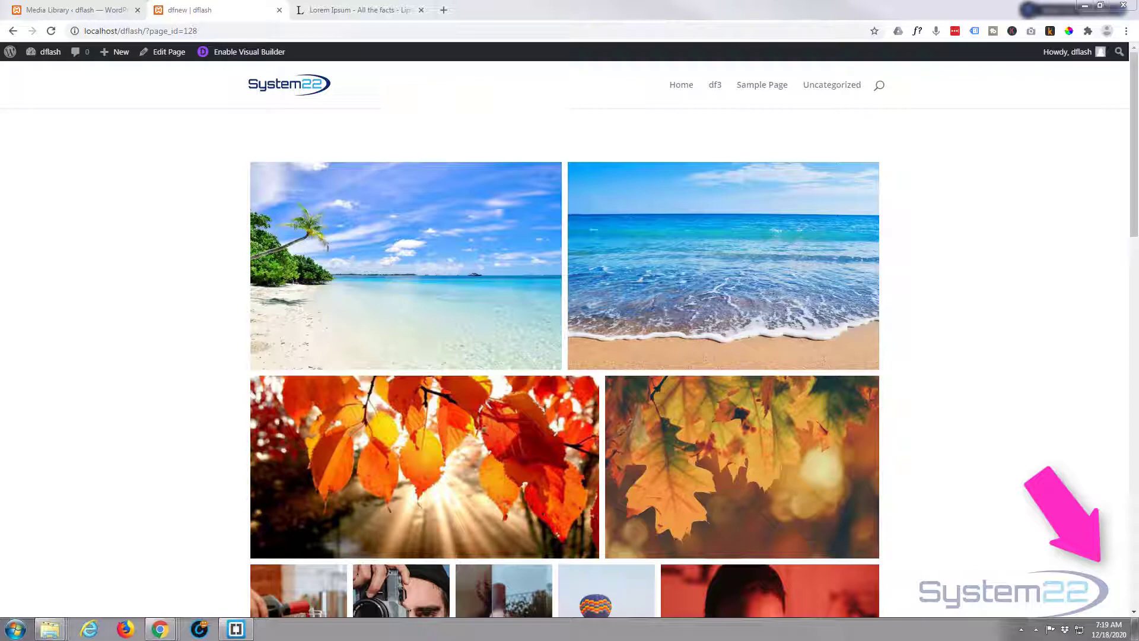
# Look through the finished gallery page and check the hover captions on the beach images.
pyautogui.scroll(-8, 969, 226)
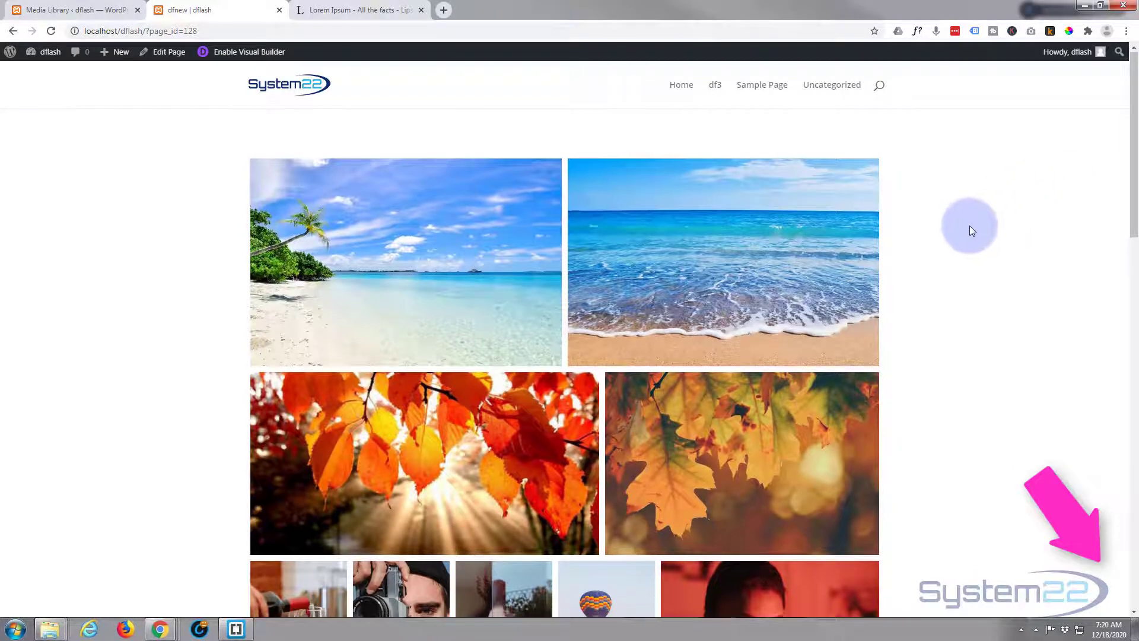
pyautogui.scroll(-7, 991, 229)
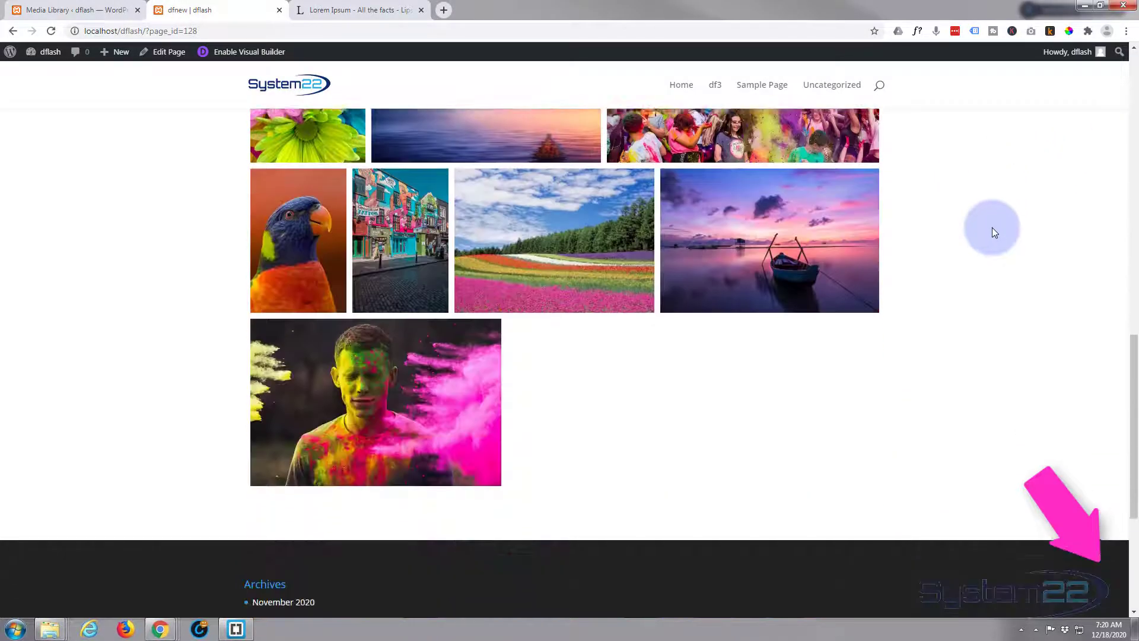
pyautogui.scroll(6, 991, 227)
pyautogui.scroll(9, 994, 226)
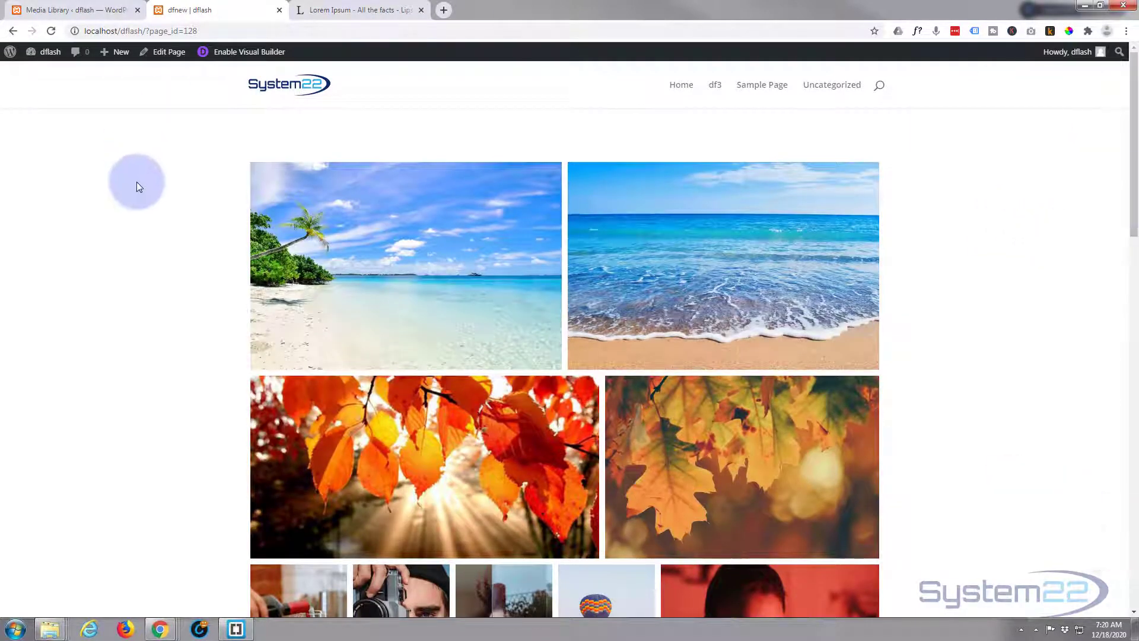
pyautogui.moveTo(307, 309)
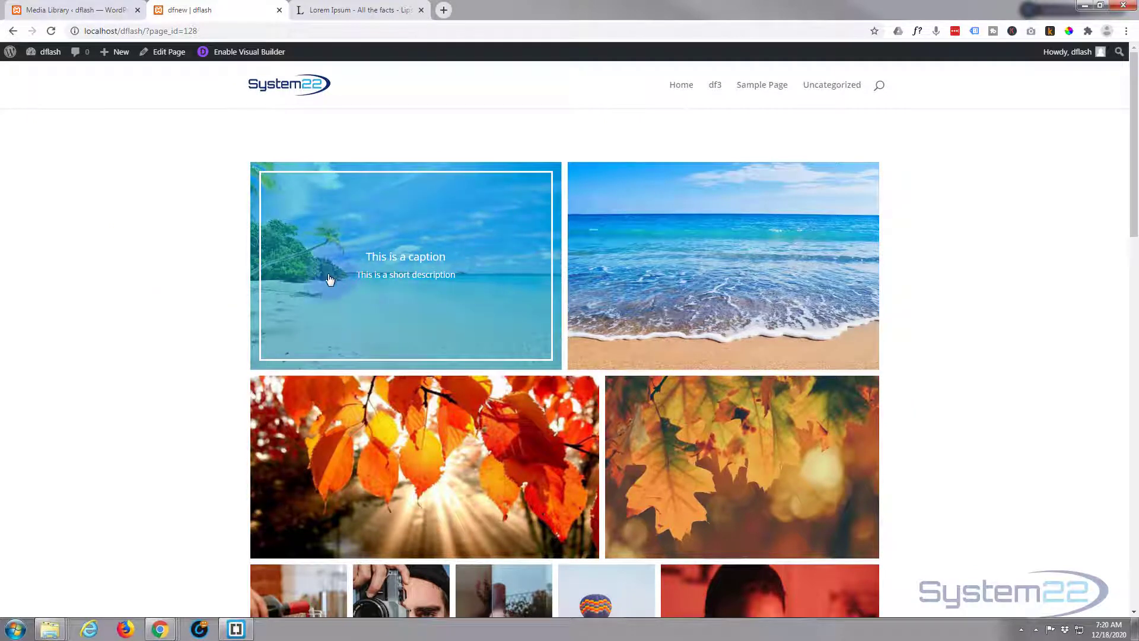
pyautogui.click(417, 308)
pyautogui.click(112, 229)
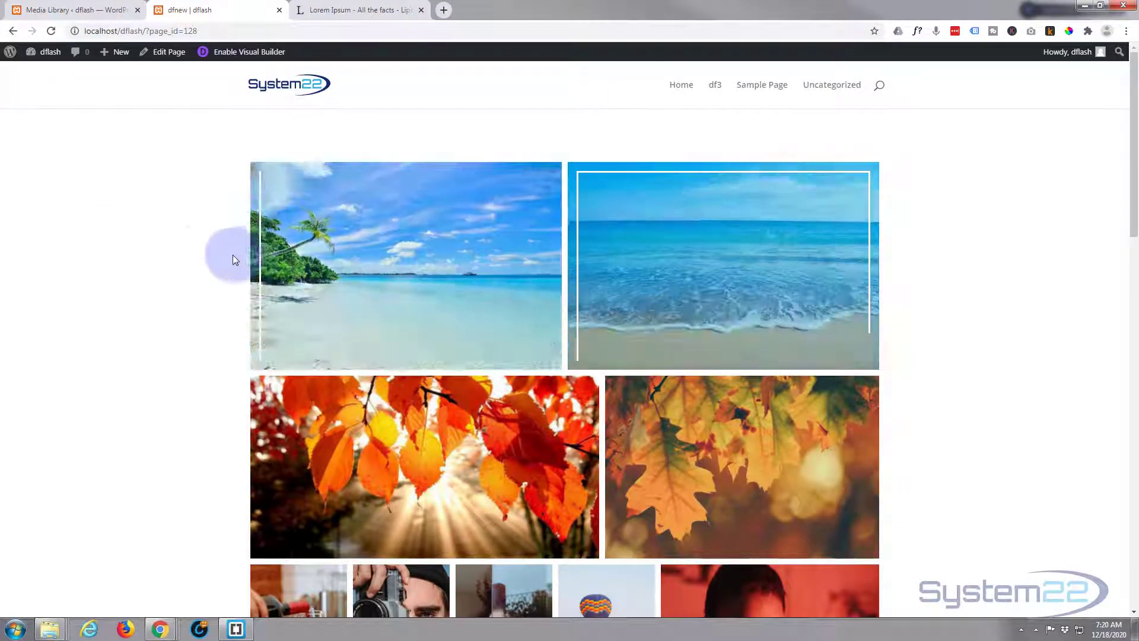
pyautogui.scroll(-10, 199, 256)
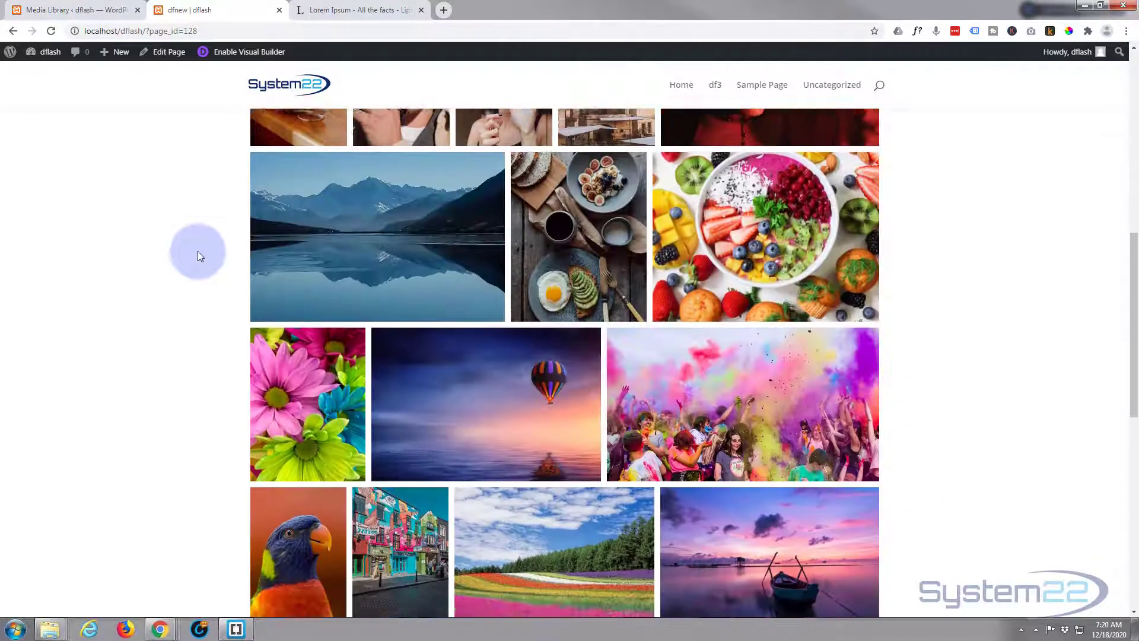
pyautogui.scroll(-4, 197, 251)
pyautogui.scroll(3, 197, 251)
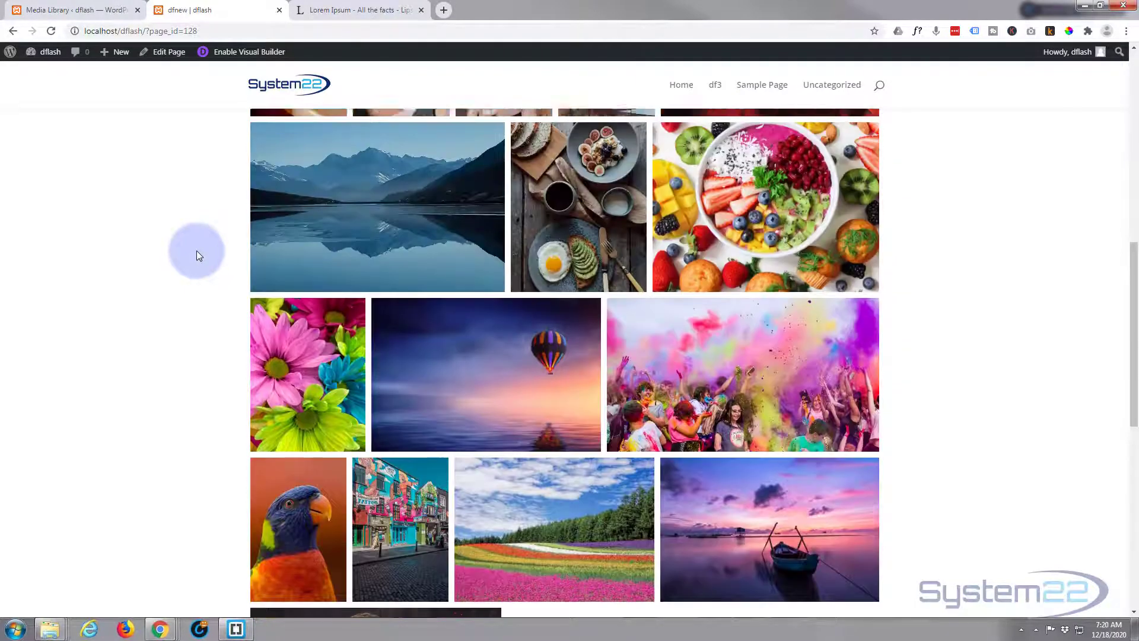
pyautogui.scroll(10, 197, 251)
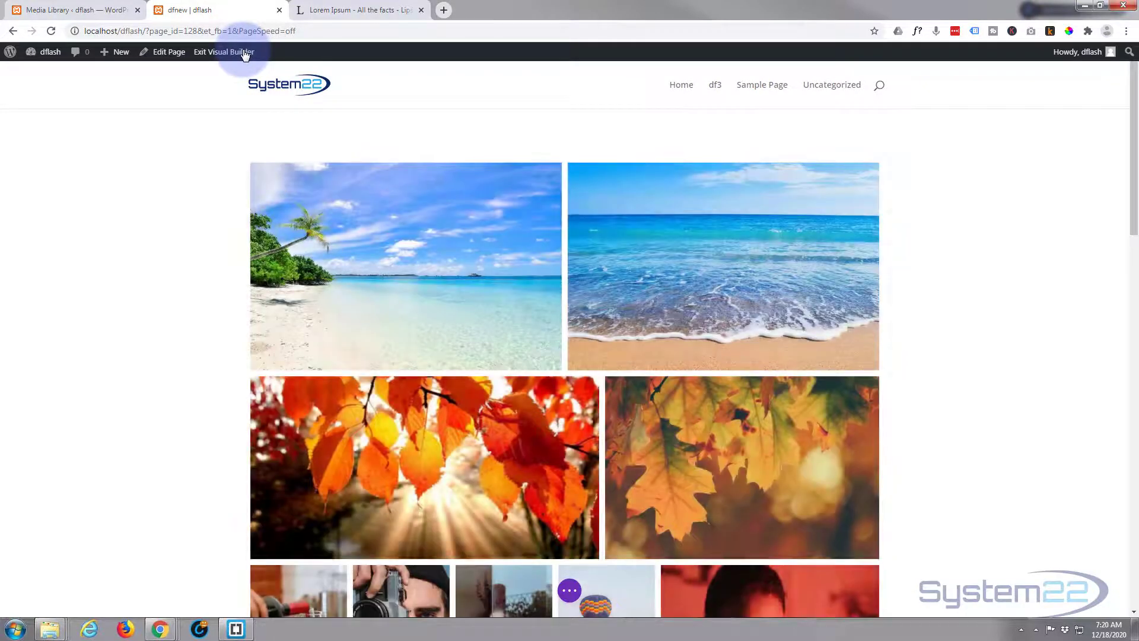
# Delete the existing gallery module from the page in the Visual Builder.
pyautogui.moveTo(176, 218)
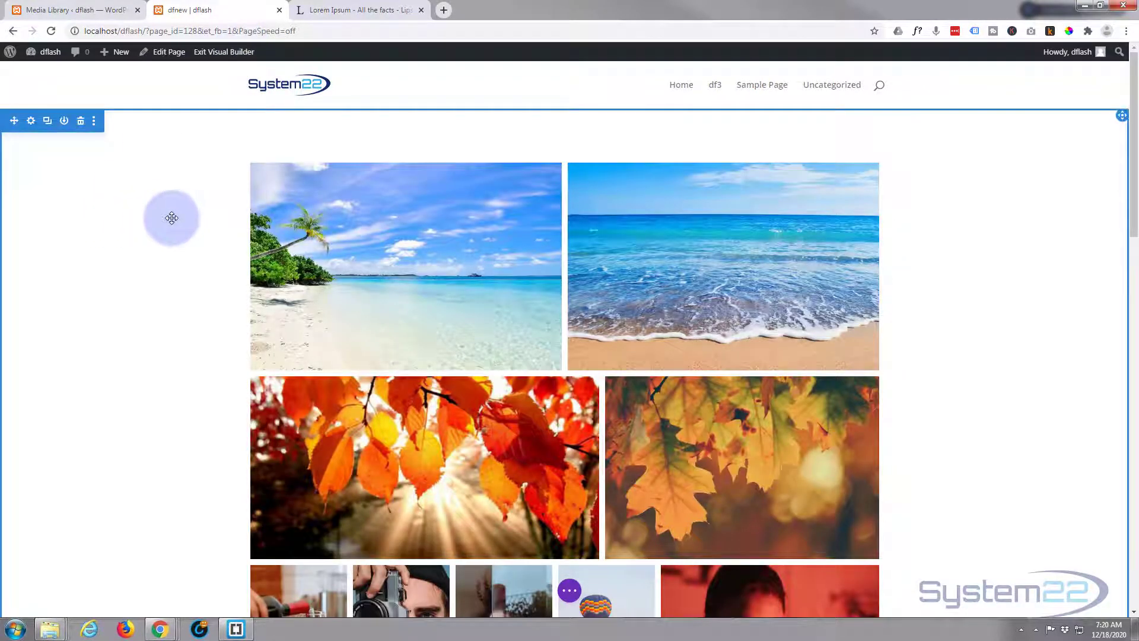
pyautogui.moveTo(493, 226)
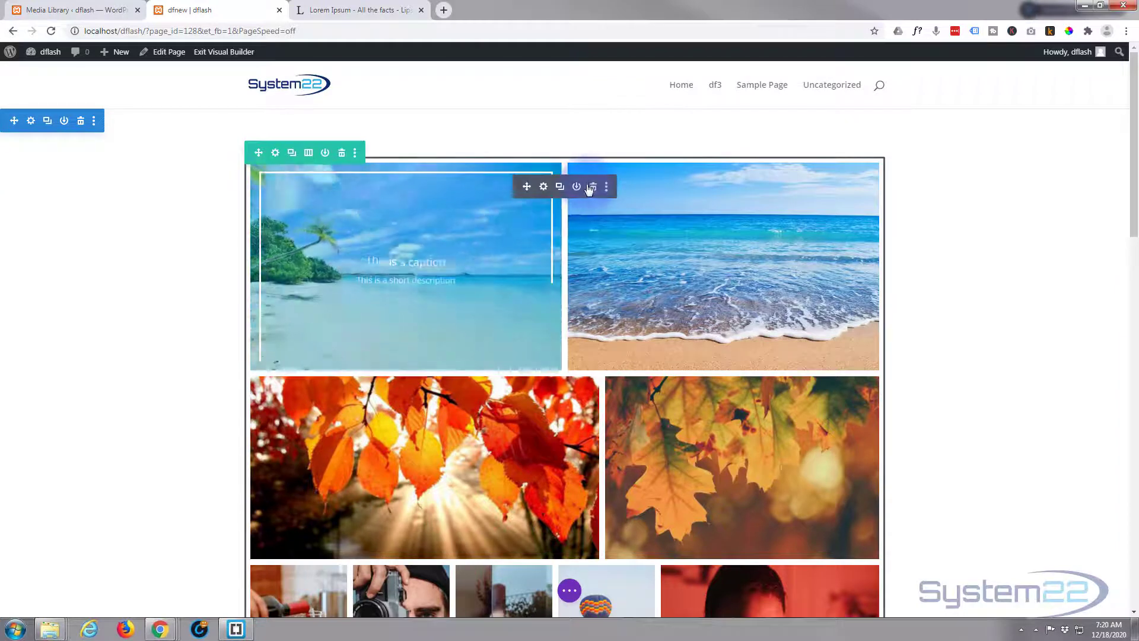
pyautogui.click(593, 188)
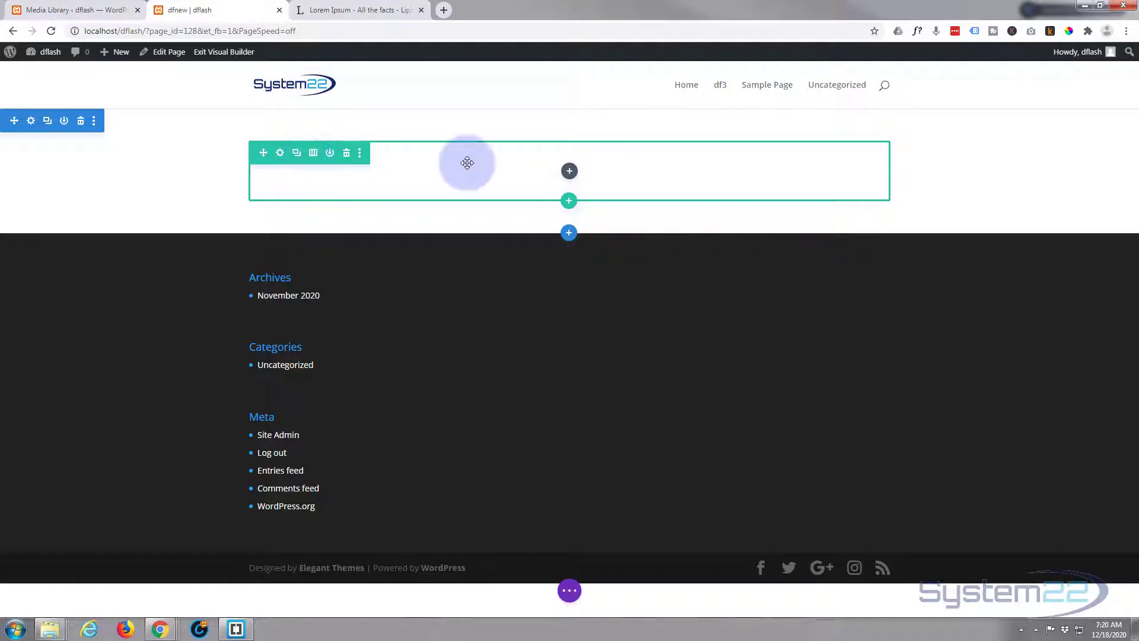
# Insert a Justified Gallery module into the empty row.
pyautogui.click(570, 173)
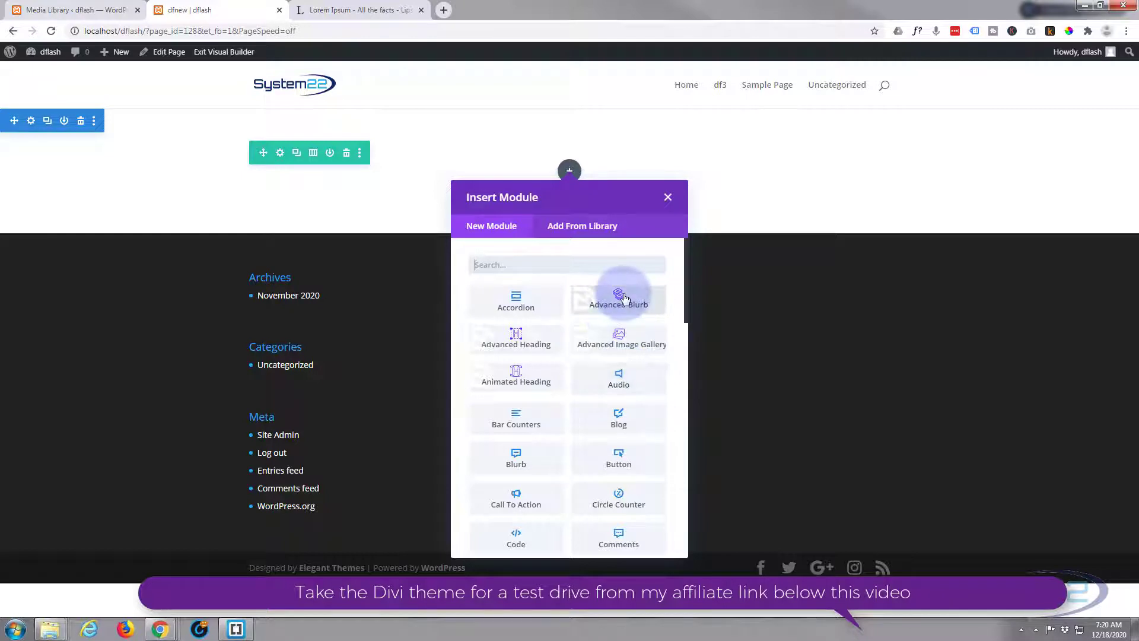
pyautogui.scroll(-4, 579, 341)
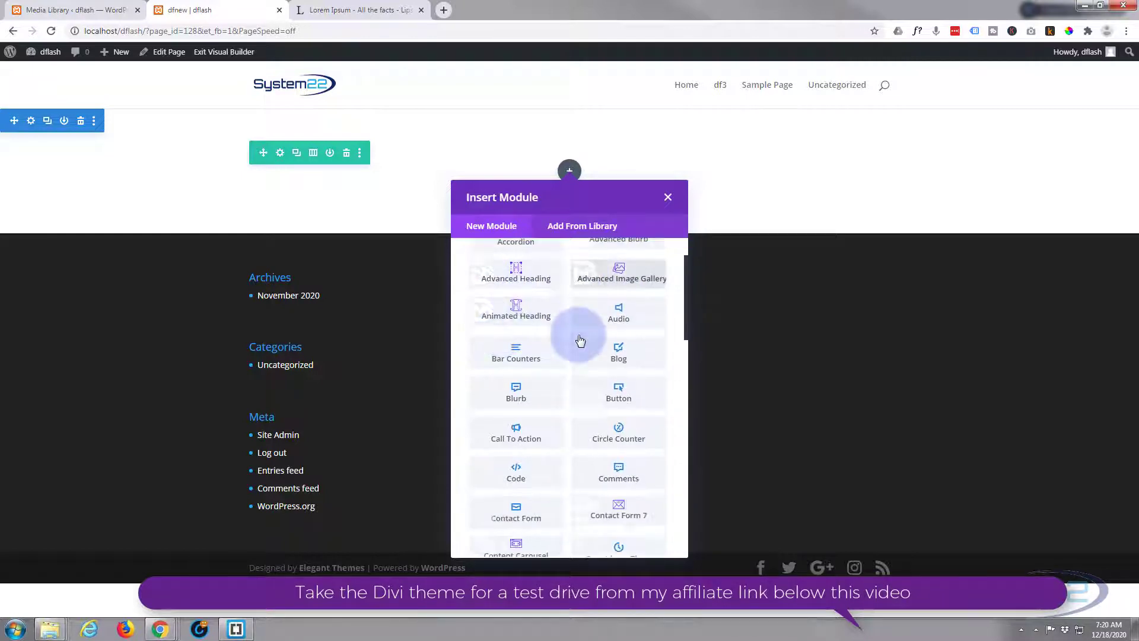
pyautogui.scroll(-1, 576, 337)
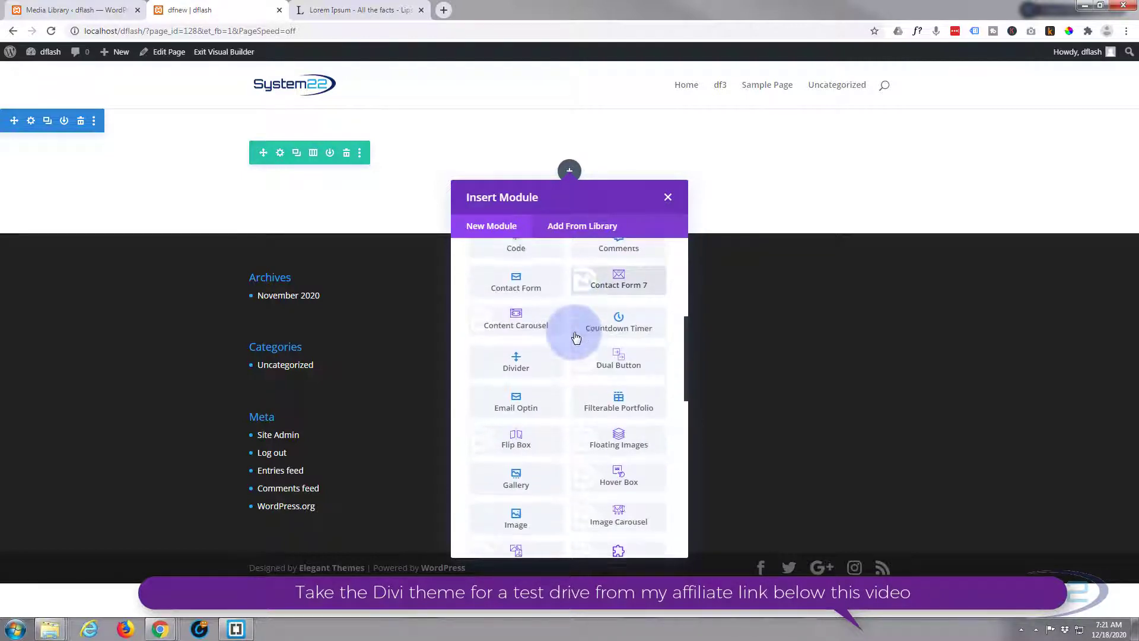
pyautogui.scroll(-1, 576, 337)
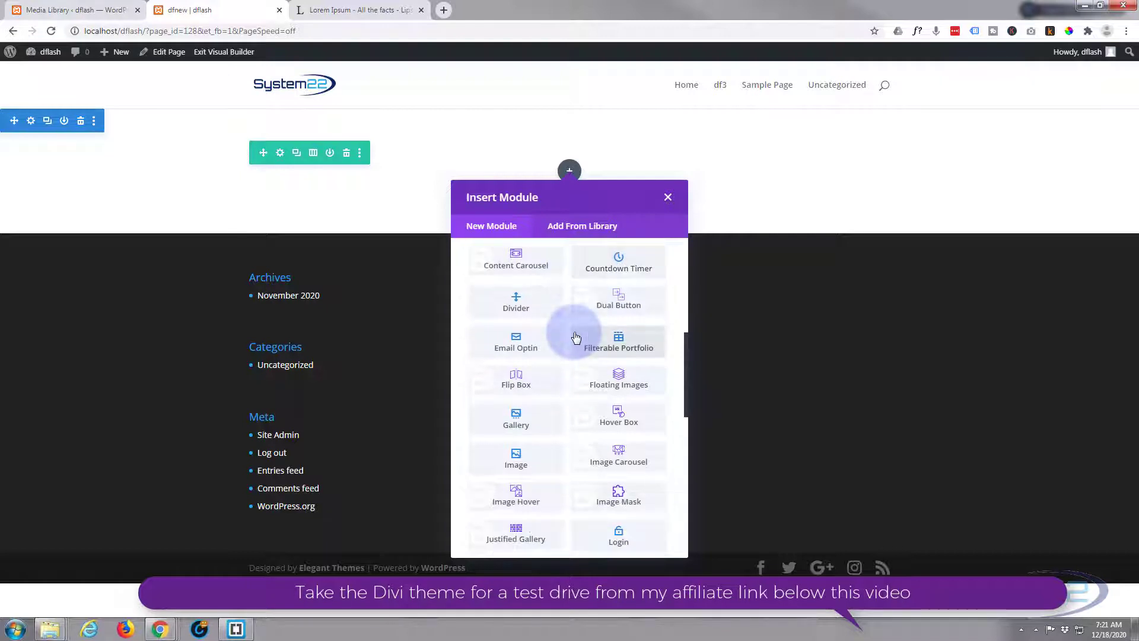
pyautogui.scroll(-1, 576, 337)
pyautogui.scroll(-1, 576, 337)
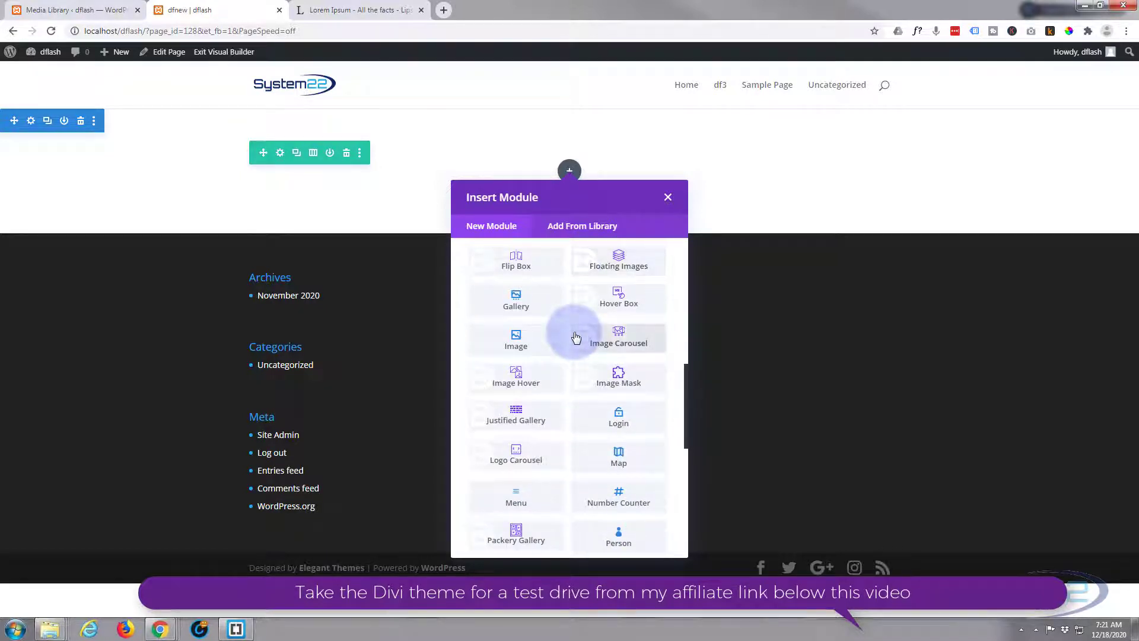
pyautogui.click(516, 417)
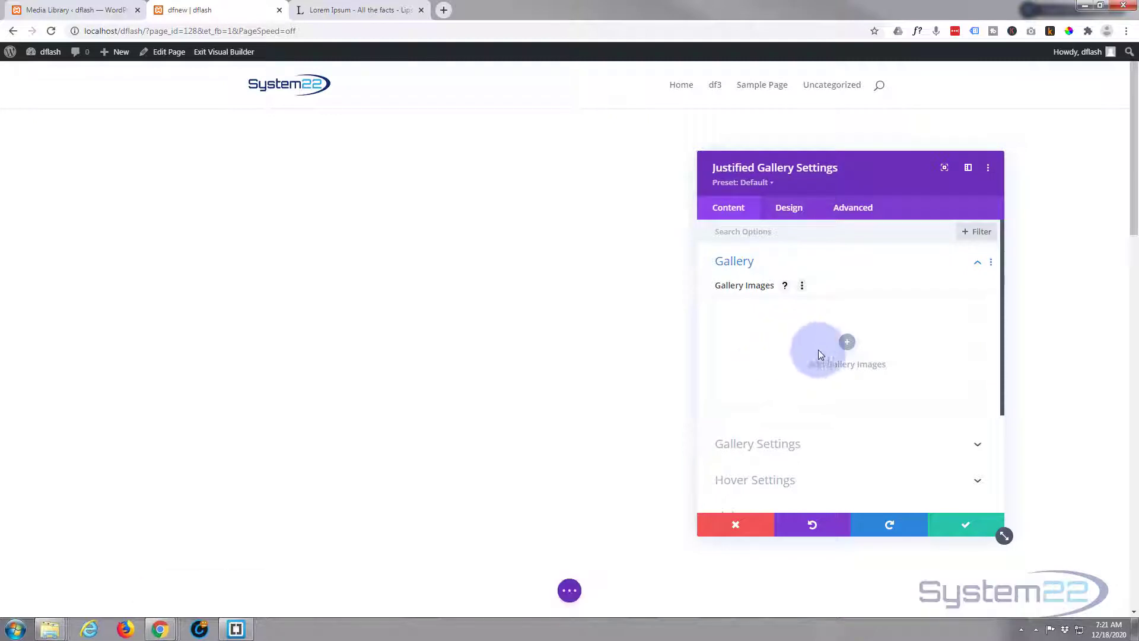
# Add all media library photos from the palm beach to the colour-powder portrait to the gallery, leaving out the System22 logo.
pyautogui.click(847, 343)
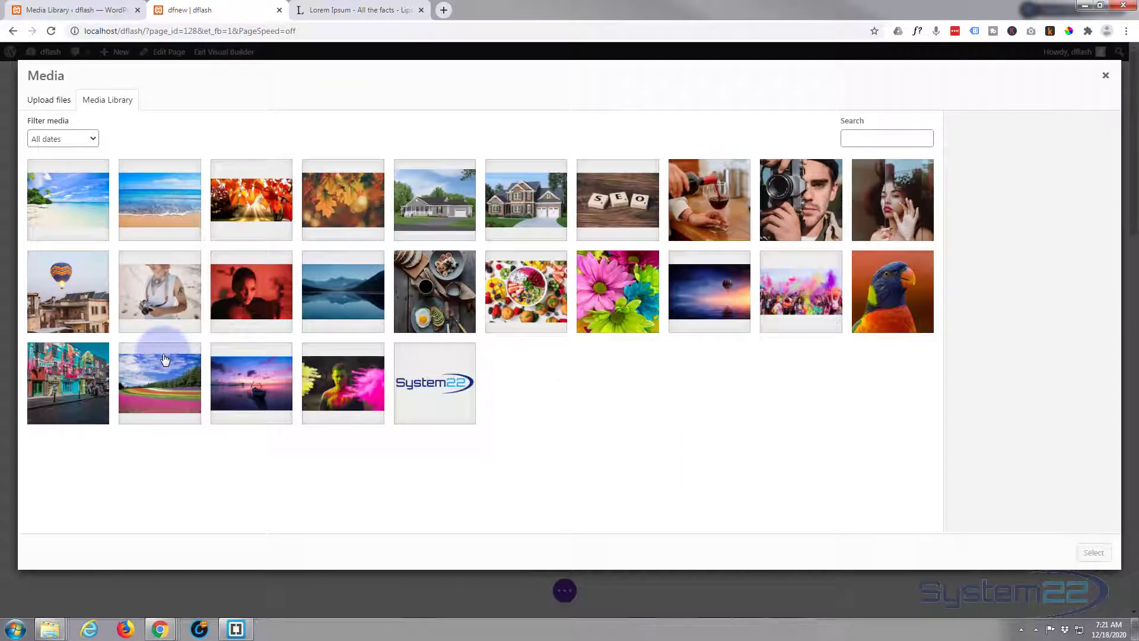
pyautogui.click(76, 208)
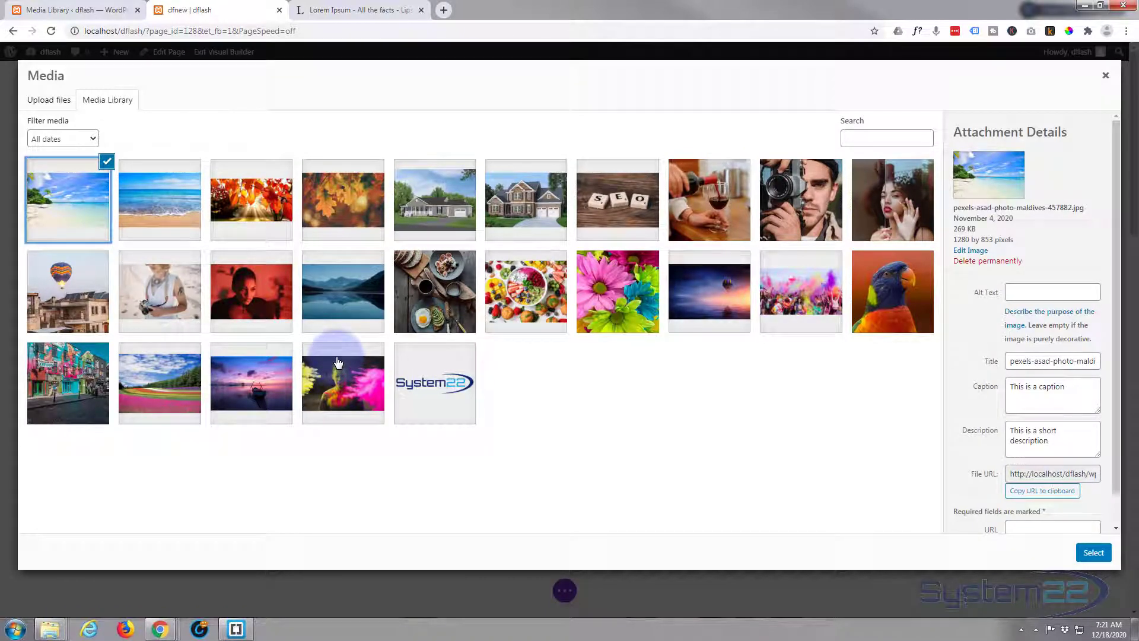
pyautogui.keyDown('shift'); pyautogui.click(345, 374); pyautogui.keyUp('shift')
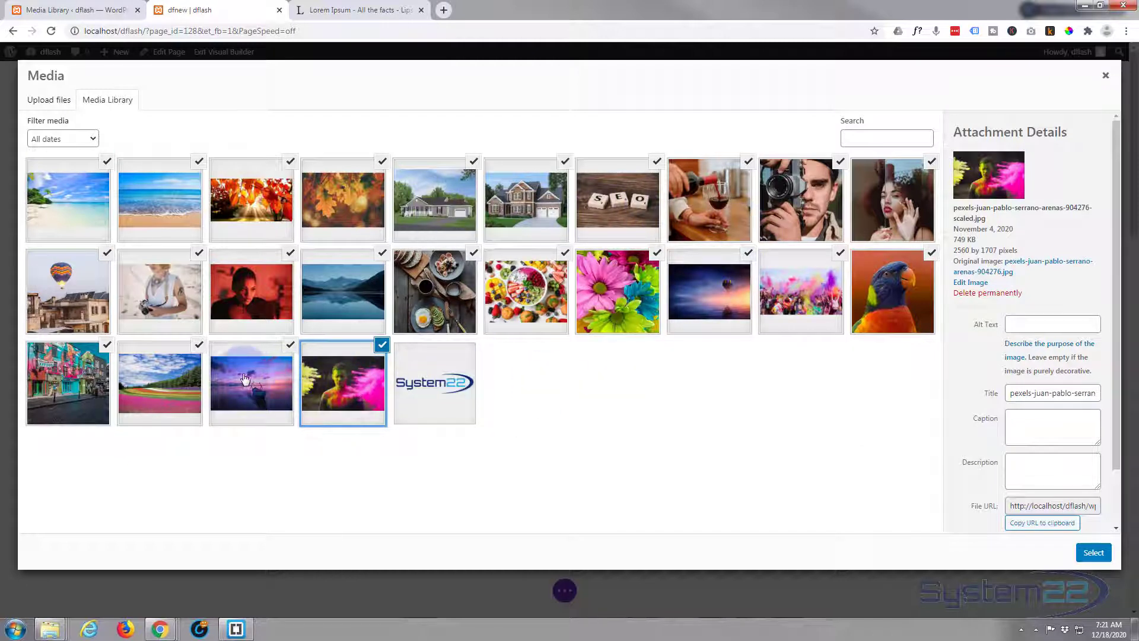
pyautogui.click(1093, 552)
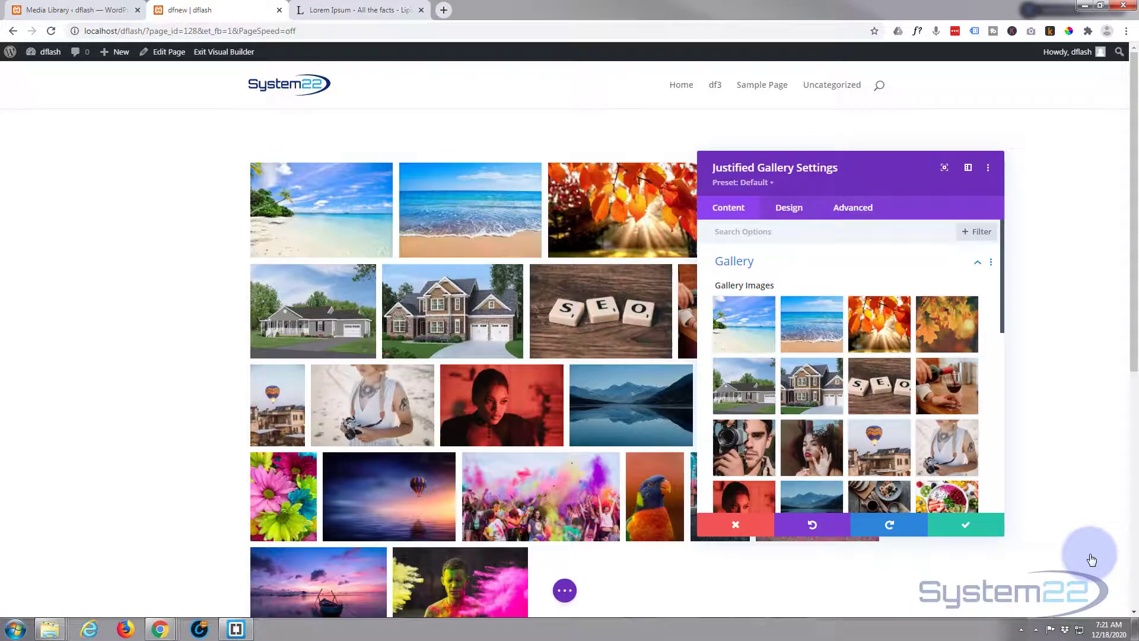
# Reorder the gallery so the breakfast photo comes second and the two-storey brick house third.
pyautogui.moveTo(910, 180); pyautogui.dragTo(957, 193)
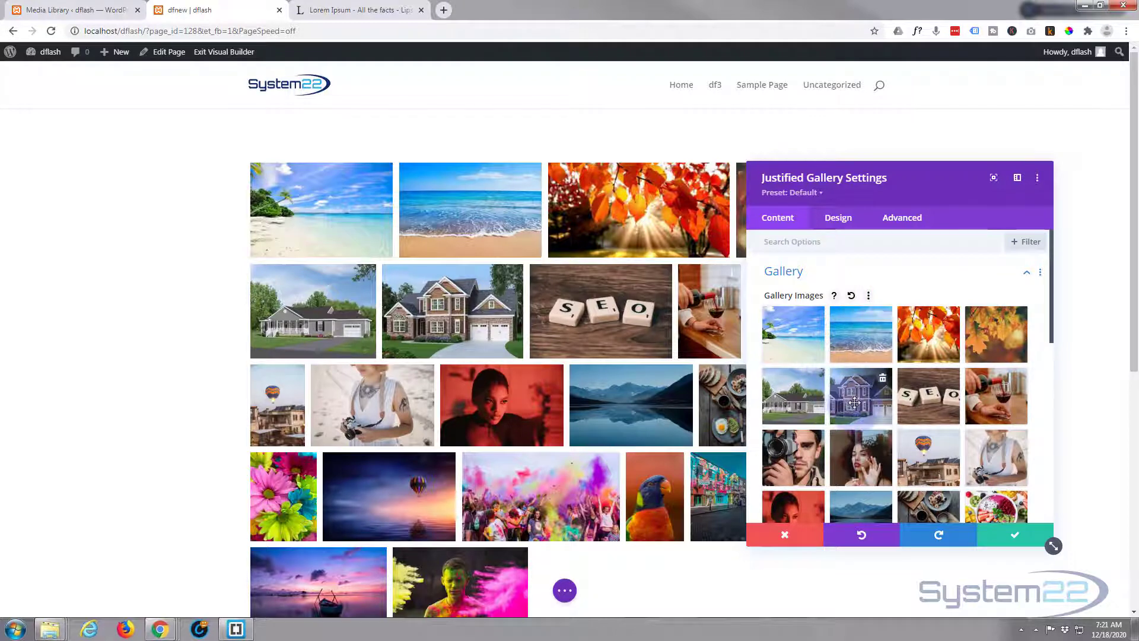
pyautogui.moveTo(856, 408); pyautogui.dragTo(861, 342)
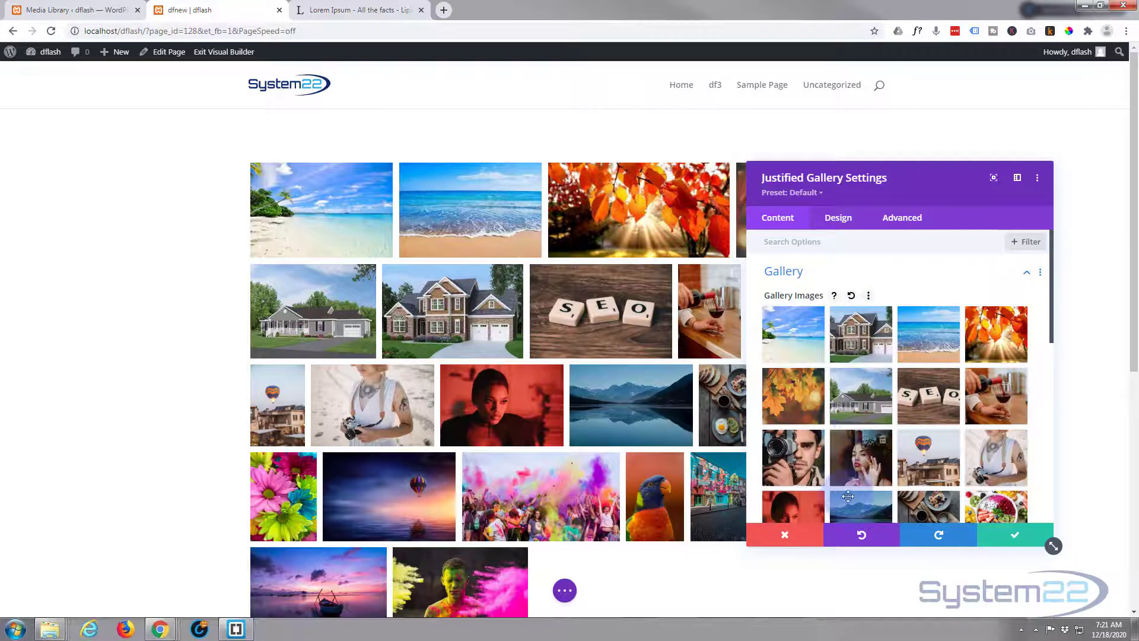
pyautogui.moveTo(857, 509); pyautogui.dragTo(863, 337)
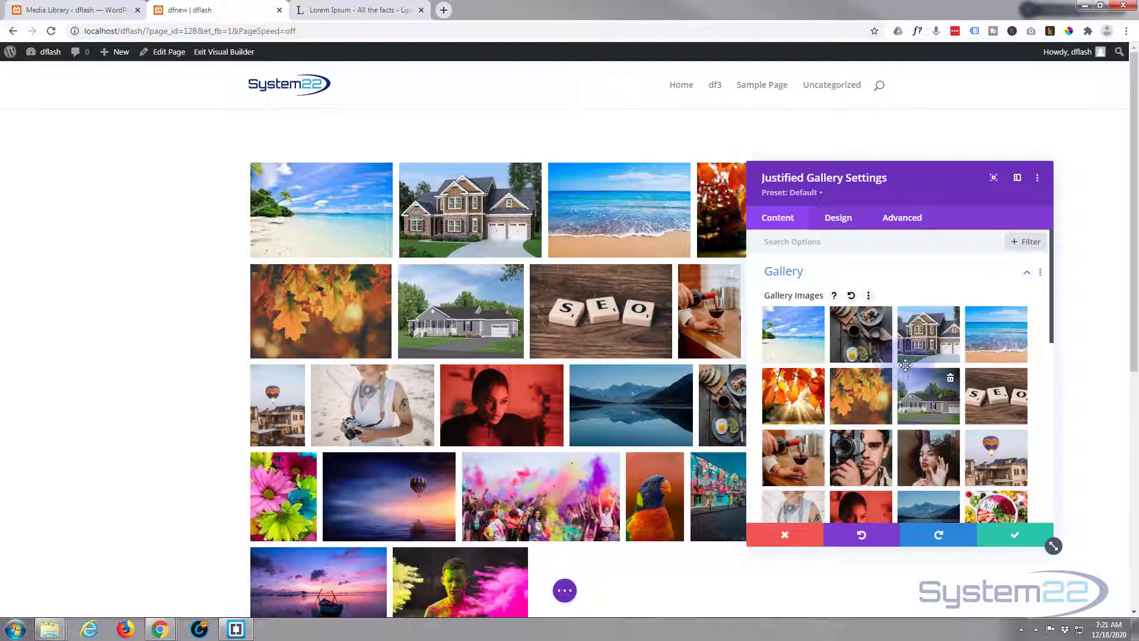
# Set the gallery's image size to Large and its row max height to 250.
pyautogui.scroll(-2, 870, 375)
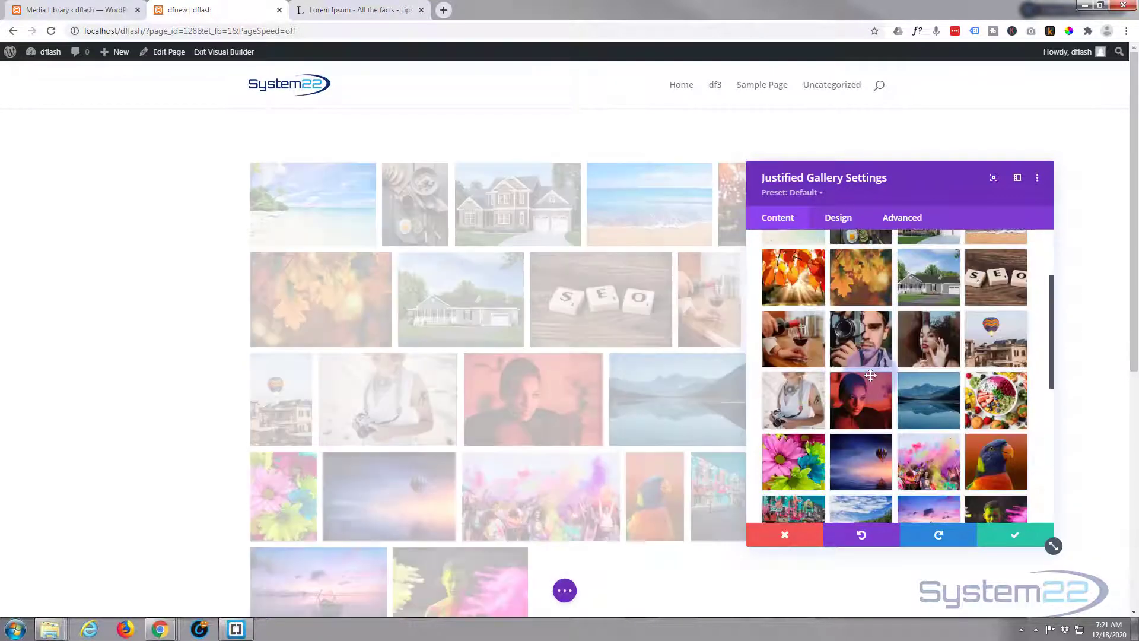
pyautogui.scroll(-5, 870, 375)
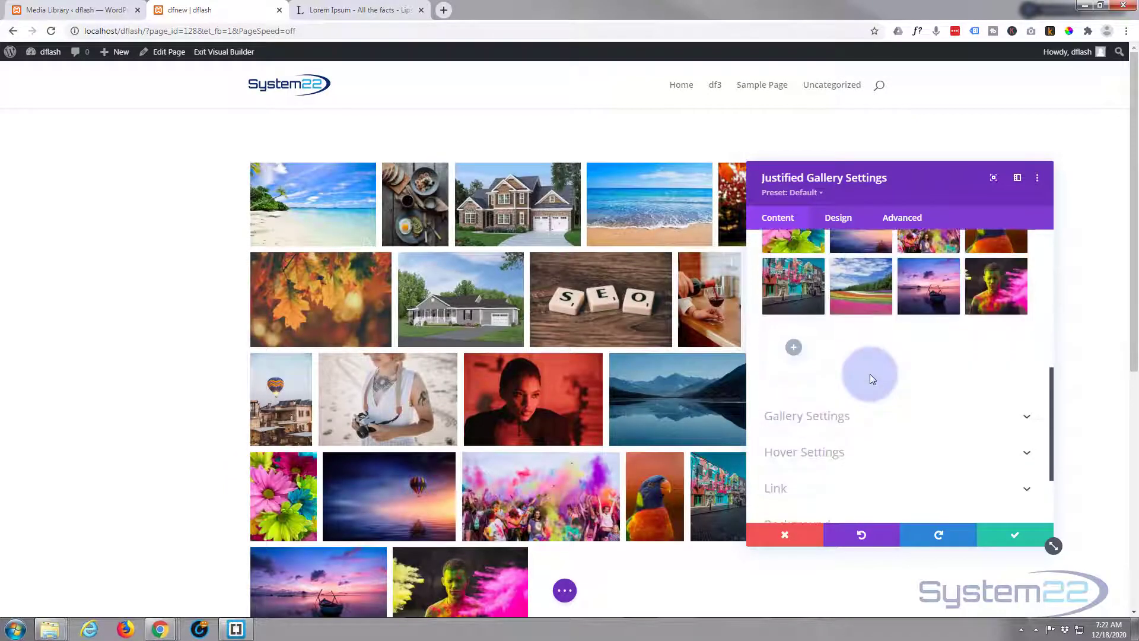
pyautogui.click(873, 359)
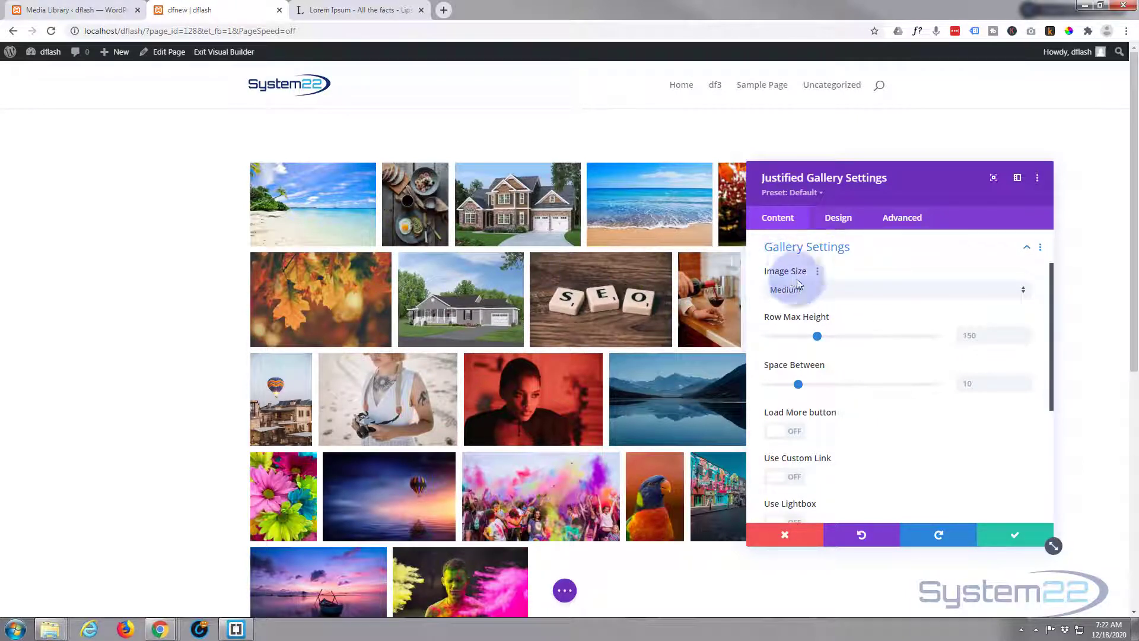
pyautogui.click(826, 292)
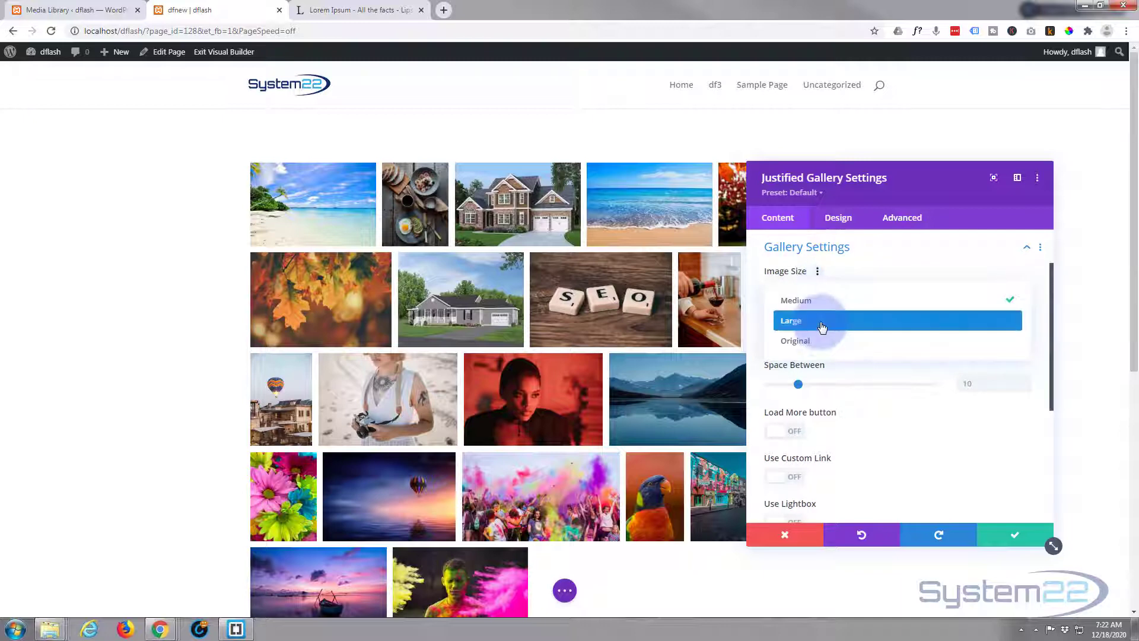
pyautogui.click(821, 323)
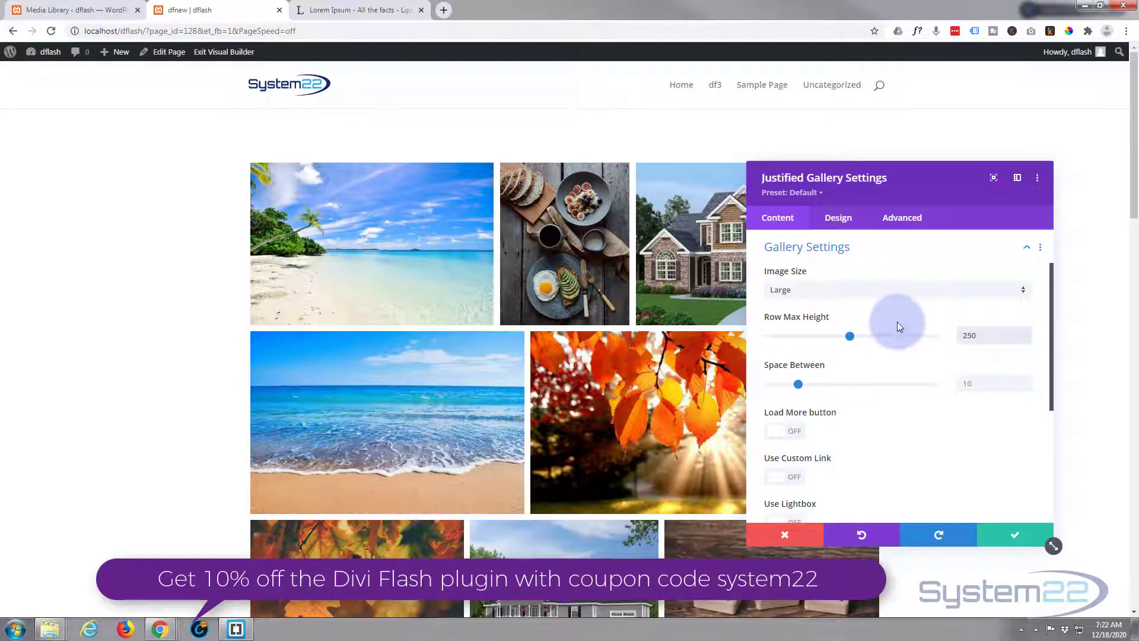
# Try spacings of 1 and 11 between the gallery images, and reset the spacing to its default of 10.
pyautogui.scroll(-1, 904, 305)
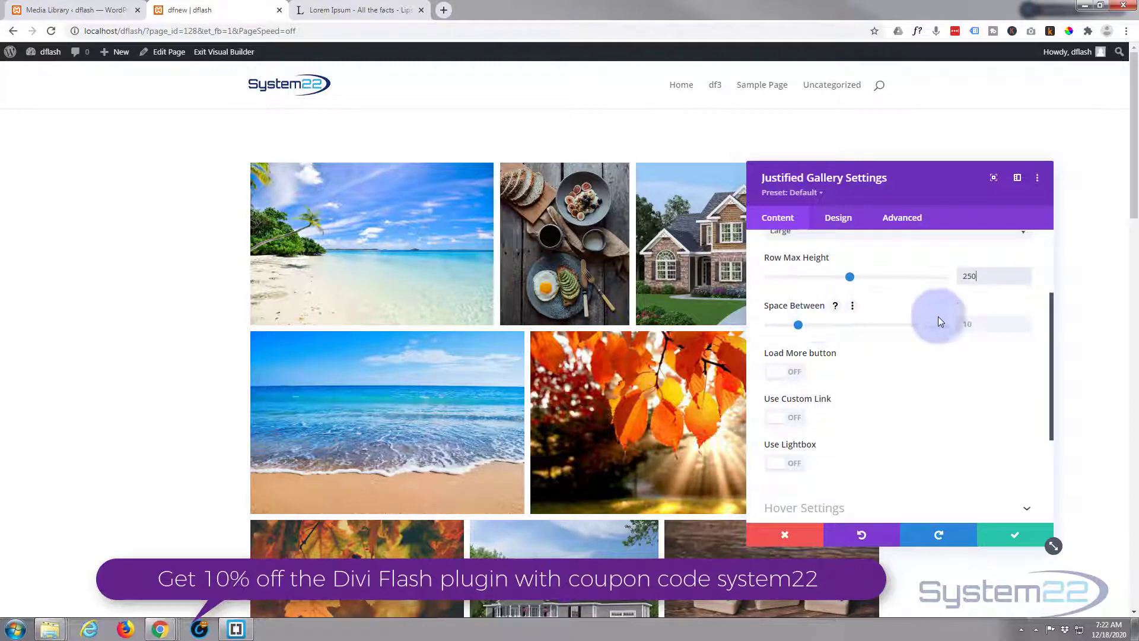
pyautogui.moveTo(772, 326); pyautogui.dragTo(753, 326)
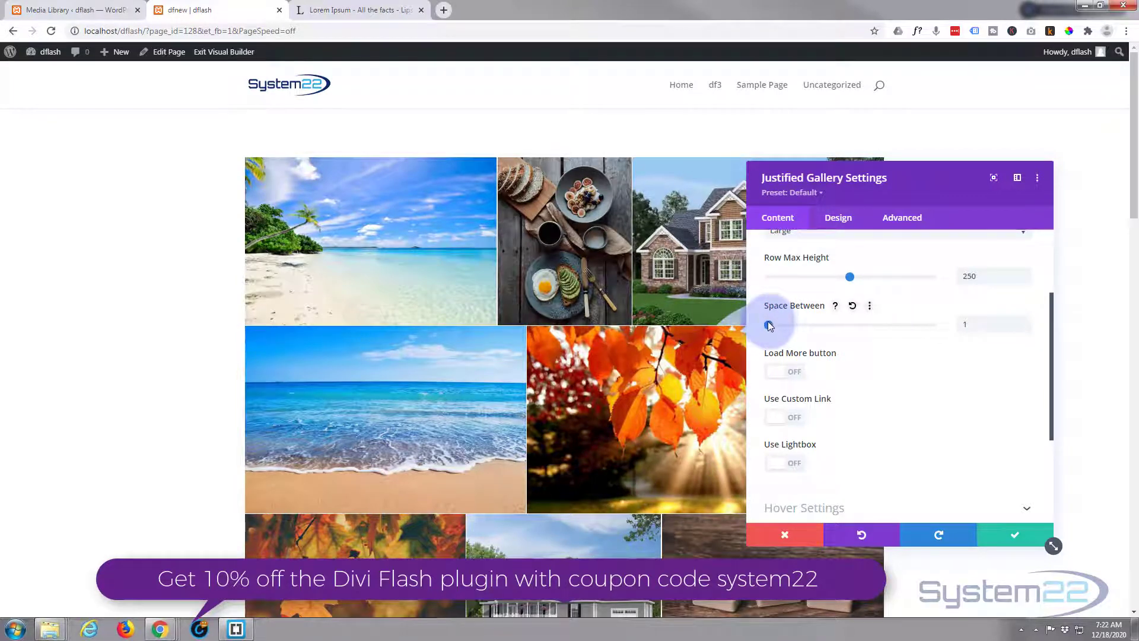
pyautogui.moveTo(810, 325)
pyautogui.mouseDown()
pyautogui.moveTo(863, 330)
pyautogui.moveTo(803, 331)
pyautogui.mouseUp()
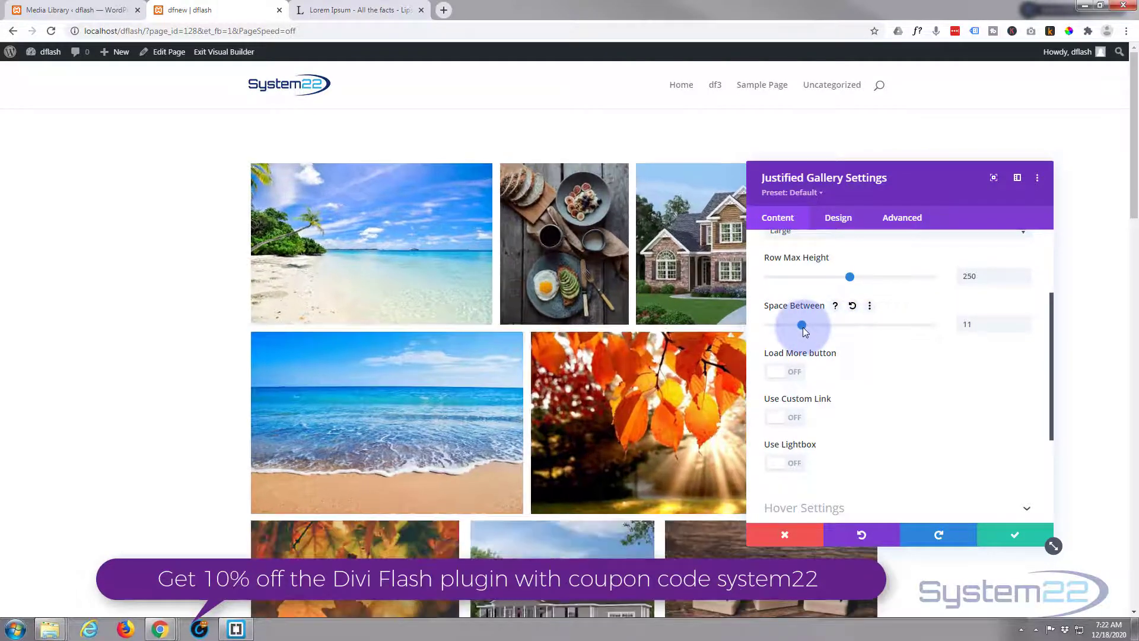
pyautogui.click(1025, 328)
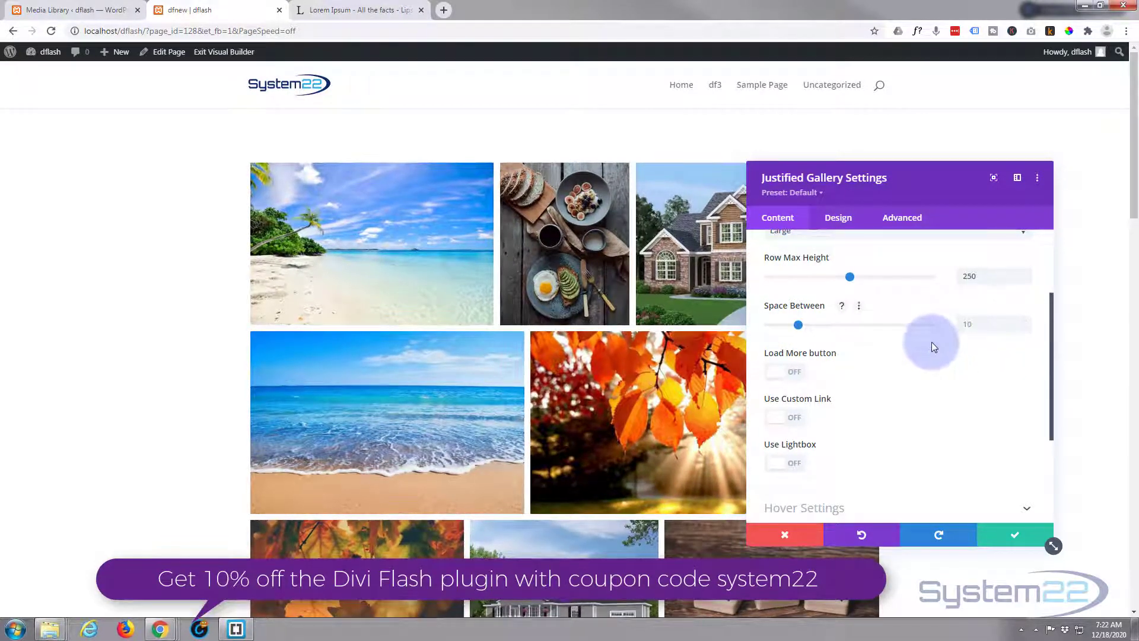
# Review the justified layout of the whole gallery, from the beach photos down to the colour-powder portrait.
pyautogui.scroll(-1, 931, 342)
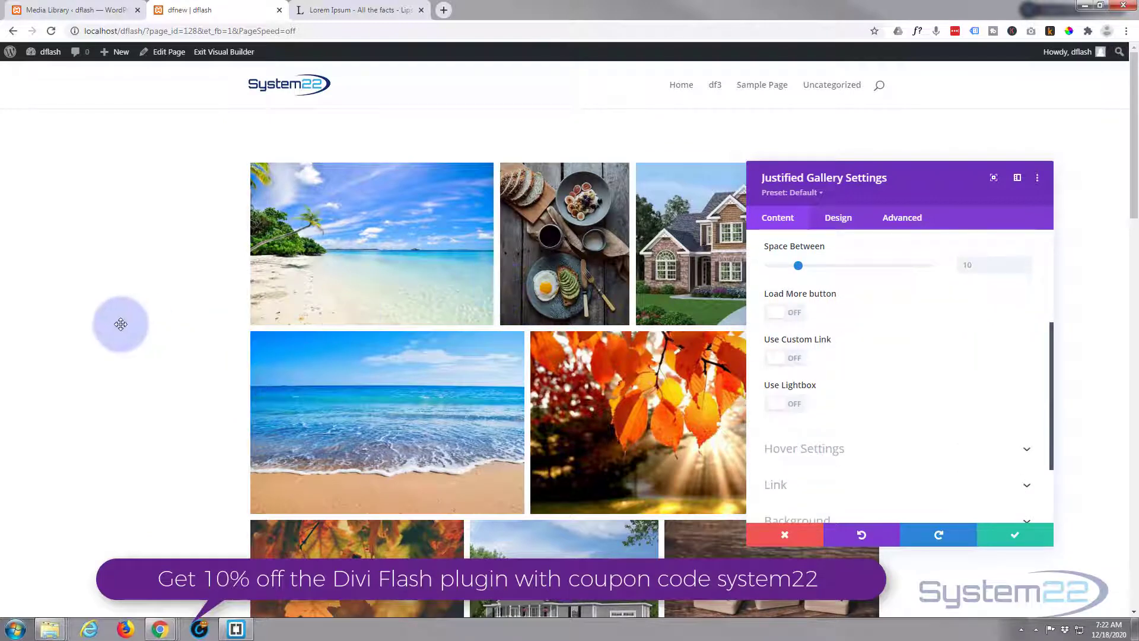
pyautogui.scroll(-2, 93, 319)
pyautogui.scroll(-4, 93, 319)
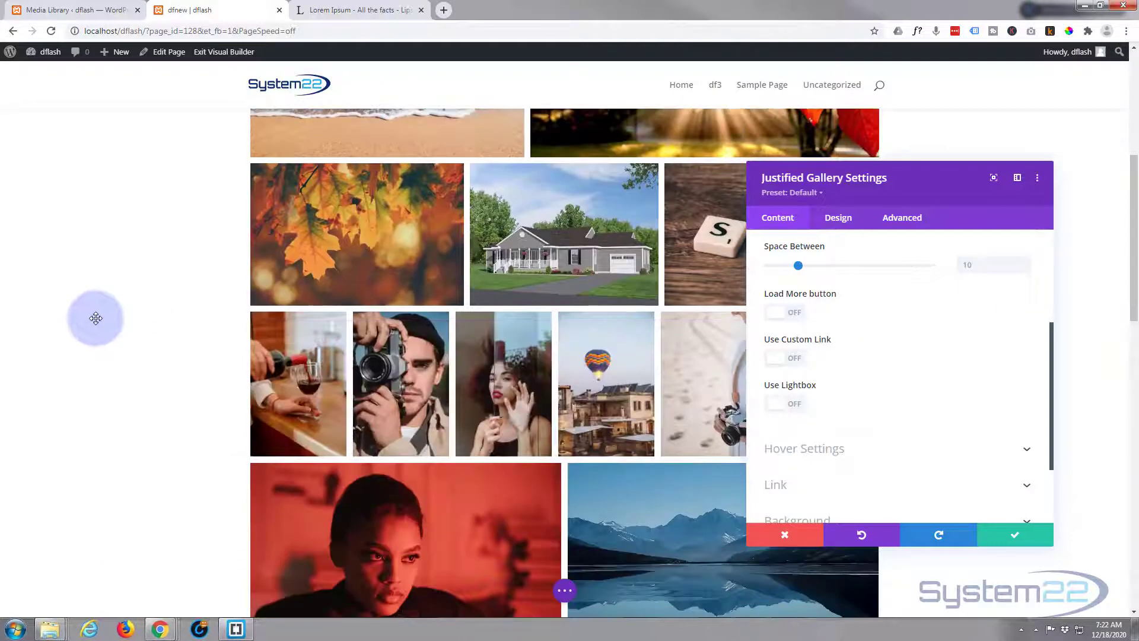
pyautogui.scroll(5, 96, 319)
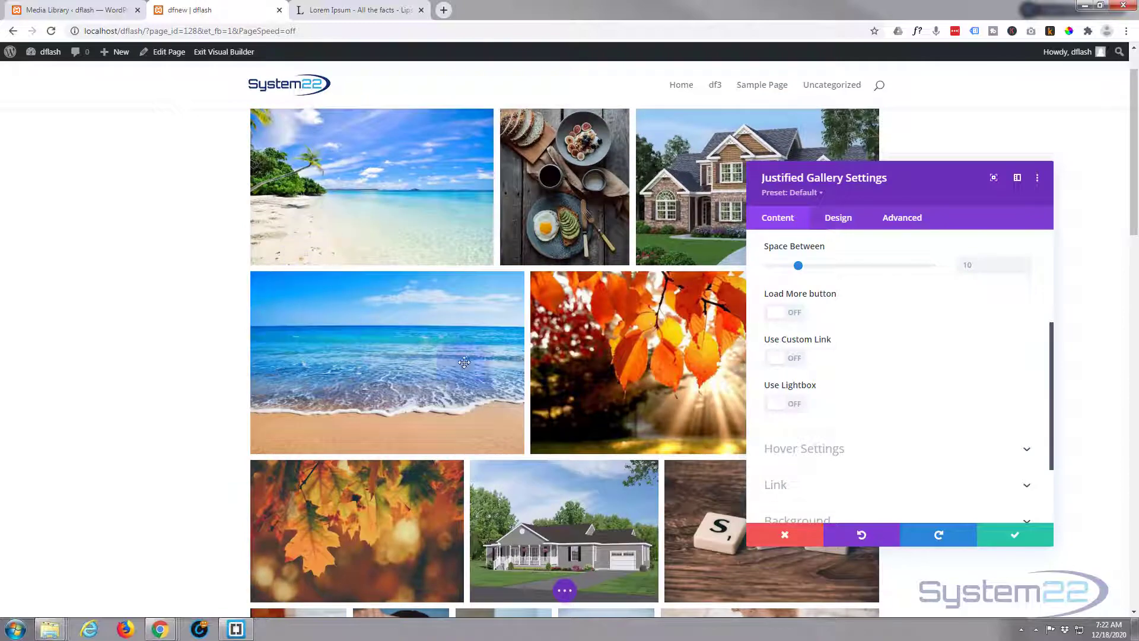
pyautogui.scroll(-1, 198, 347)
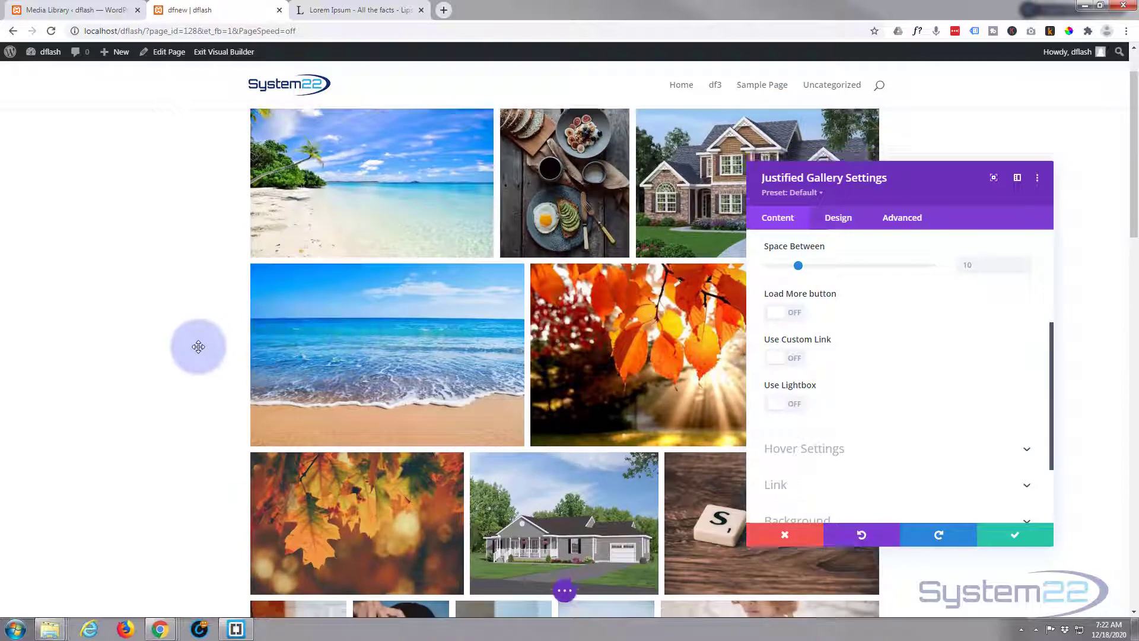
pyautogui.scroll(-10, 199, 346)
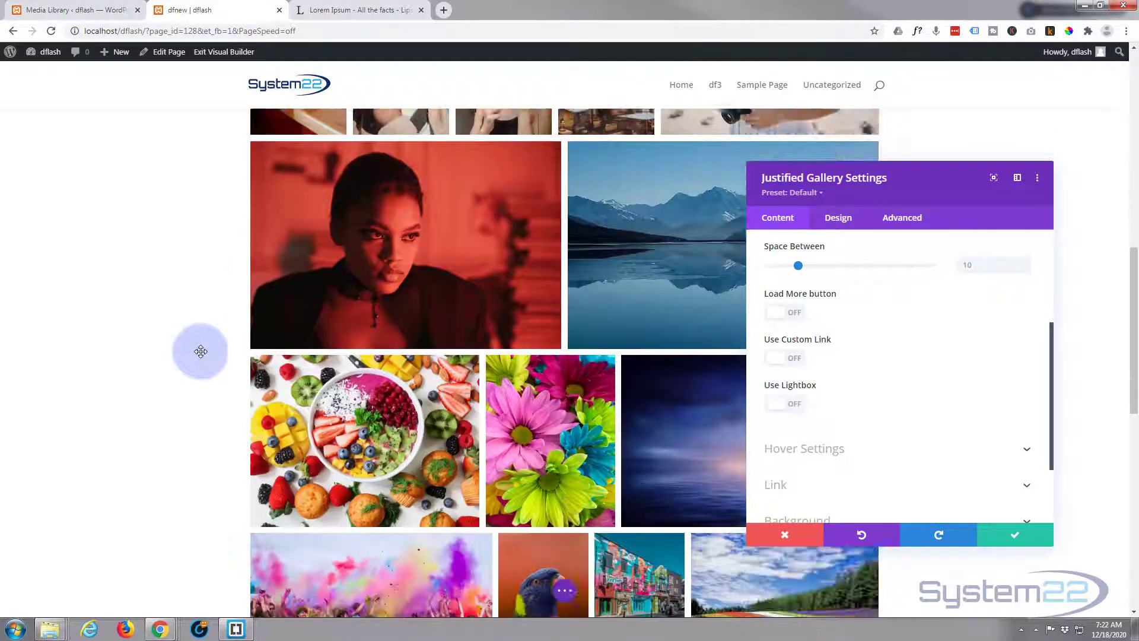
pyautogui.scroll(-7, 200, 351)
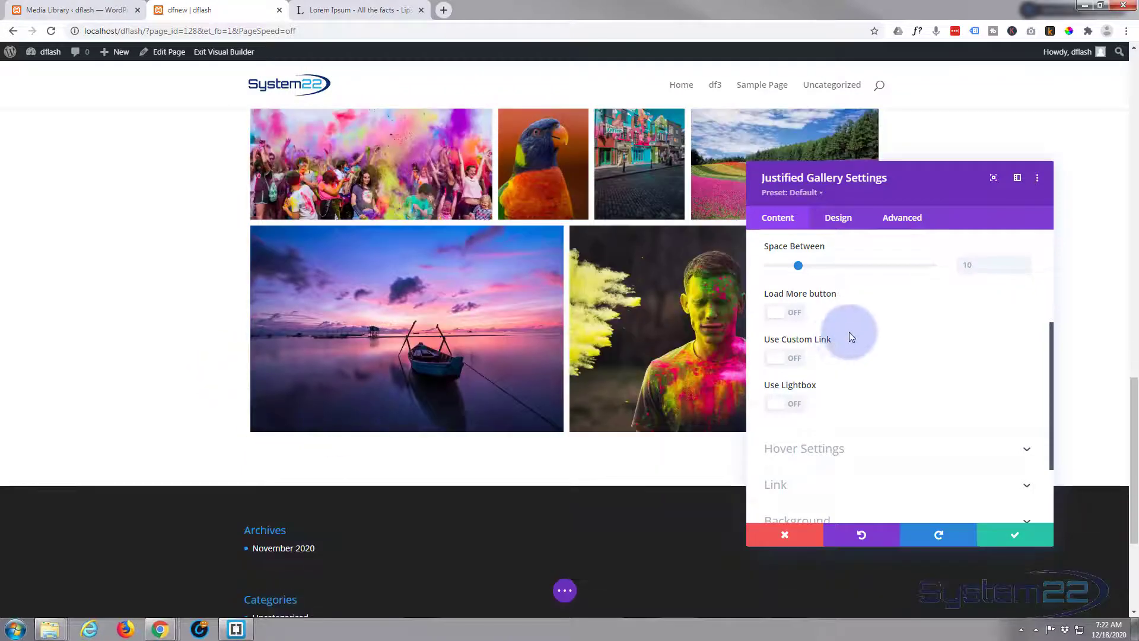
# Try the gallery's Load More button option and turn it back off.
pyautogui.click(795, 315)
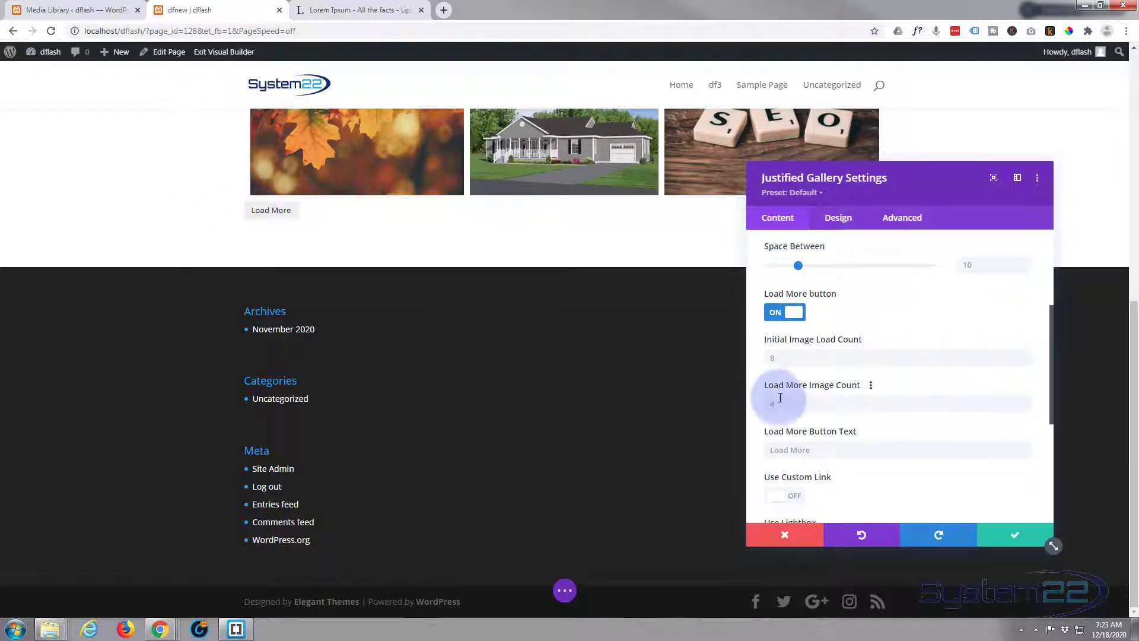
pyautogui.click(777, 313)
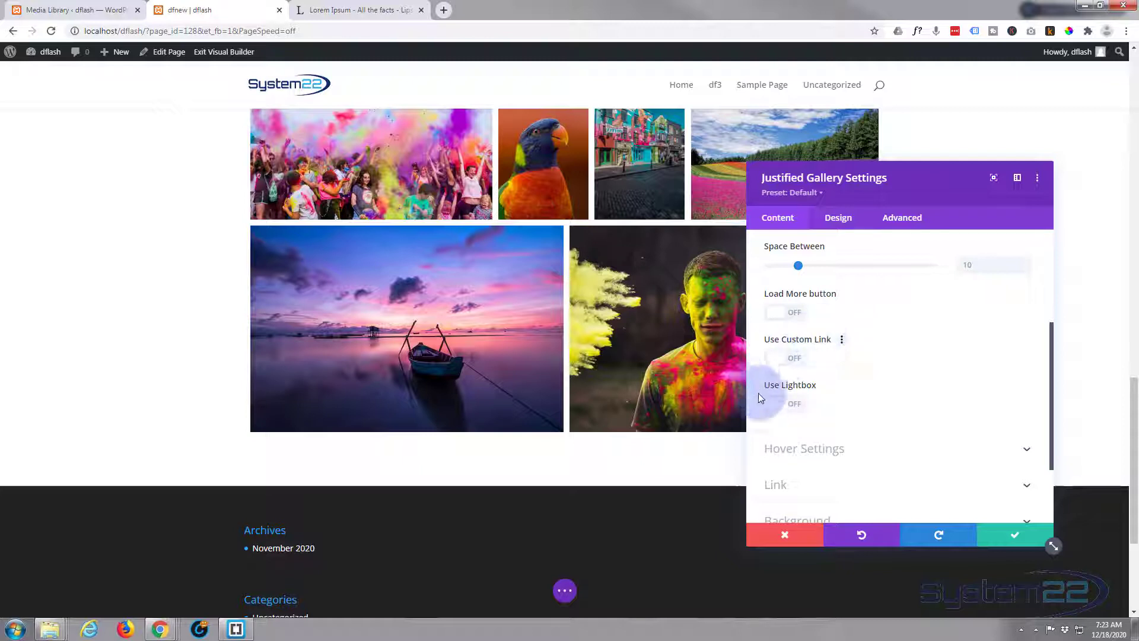
# Turn on the lightbox for the gallery images and review its download button and content options.
pyautogui.click(799, 408)
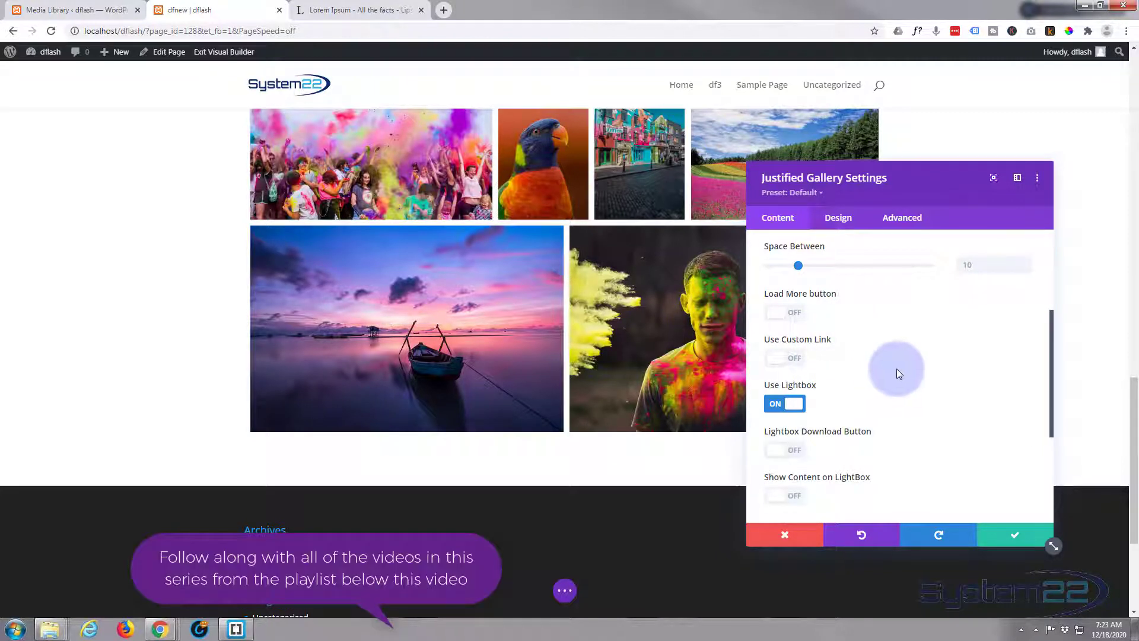
pyautogui.scroll(-2, 896, 368)
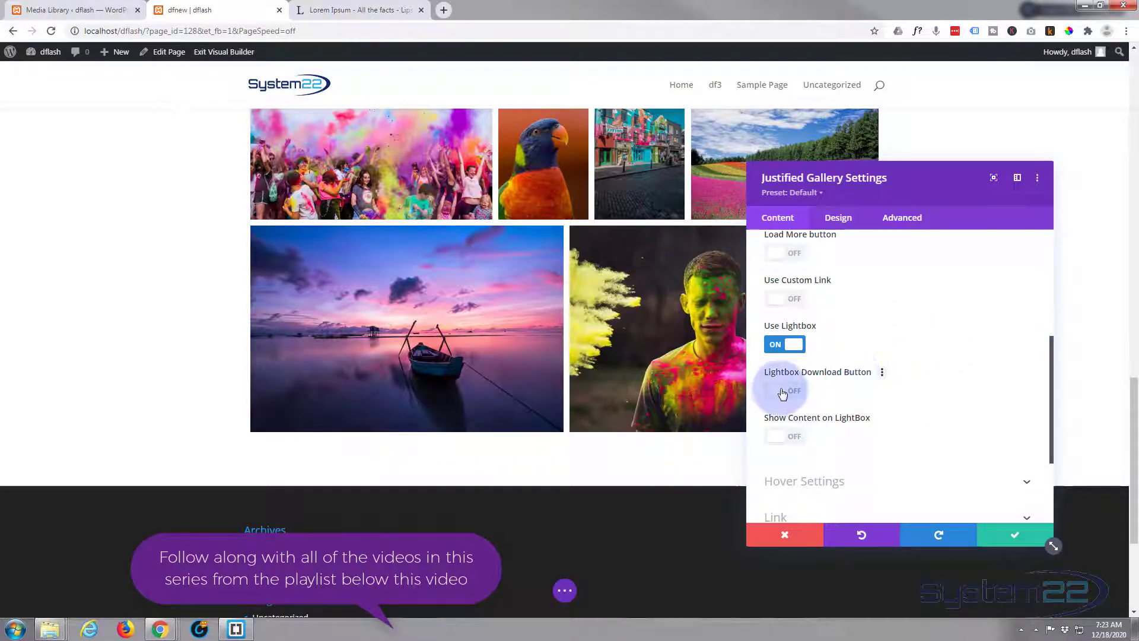
pyautogui.scroll(-4, 862, 381)
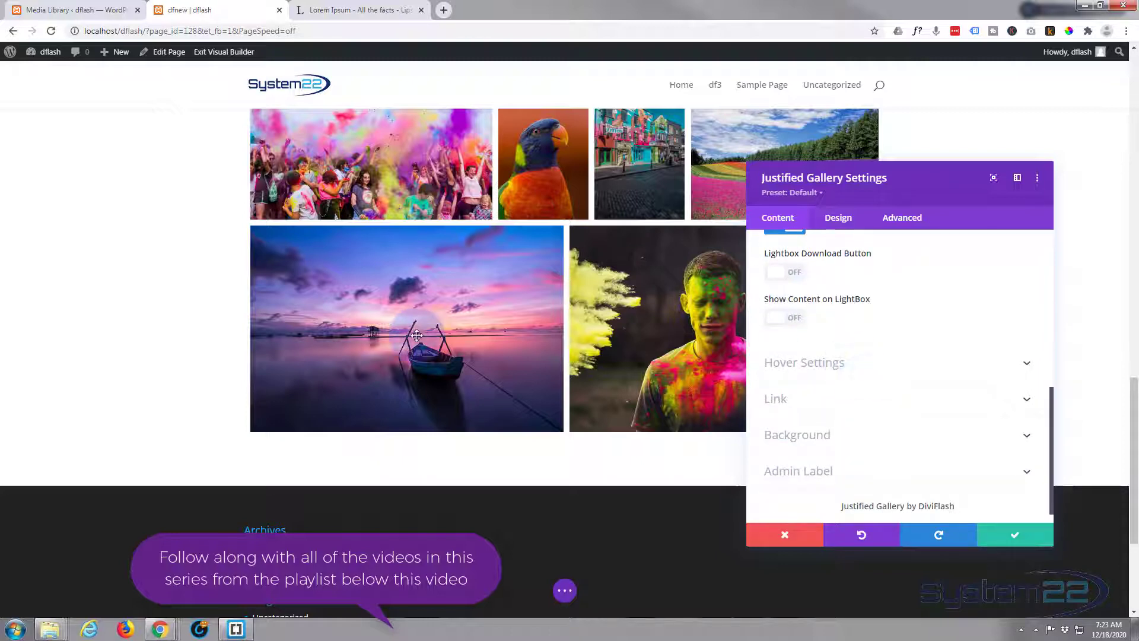
pyautogui.scroll(3, 416, 341)
pyautogui.scroll(6, 416, 341)
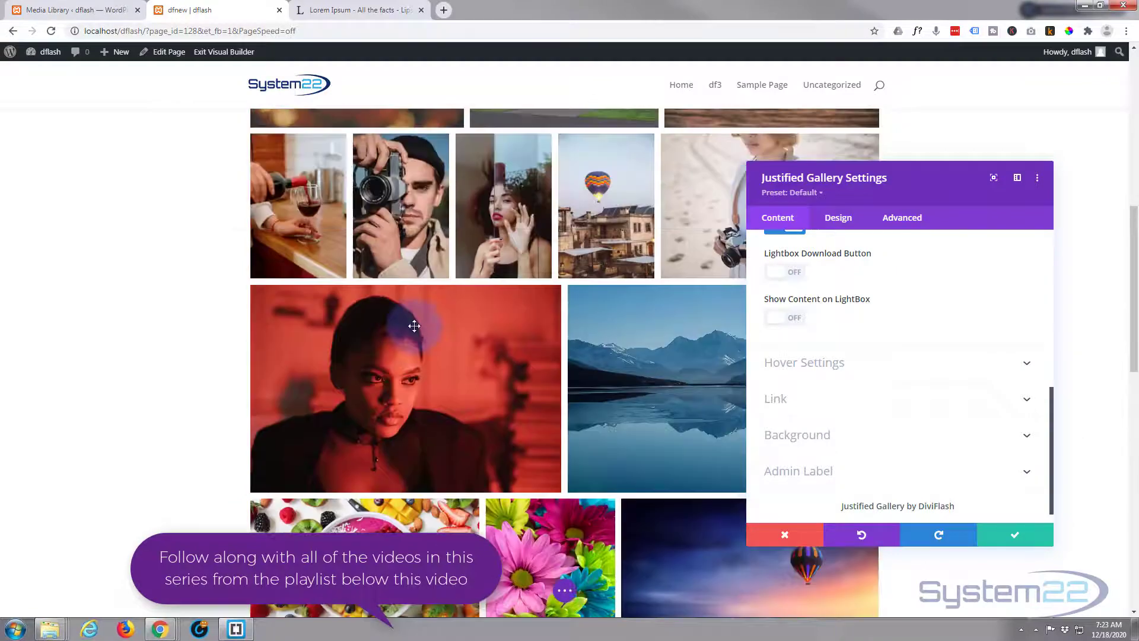
pyautogui.scroll(8, 407, 223)
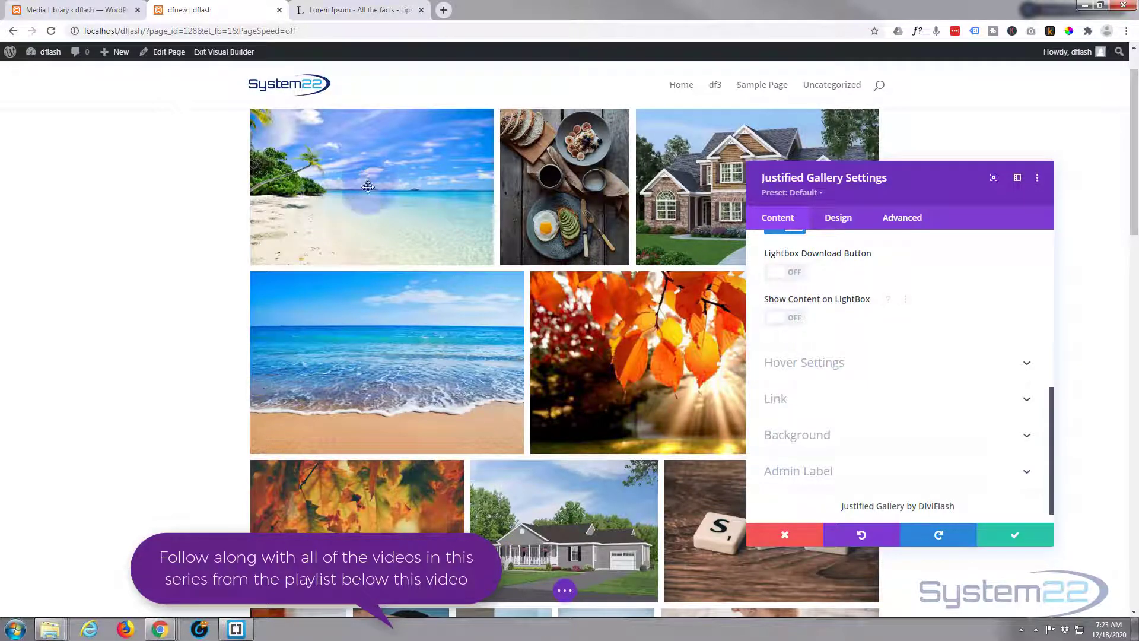
pyautogui.scroll(1, 384, 296)
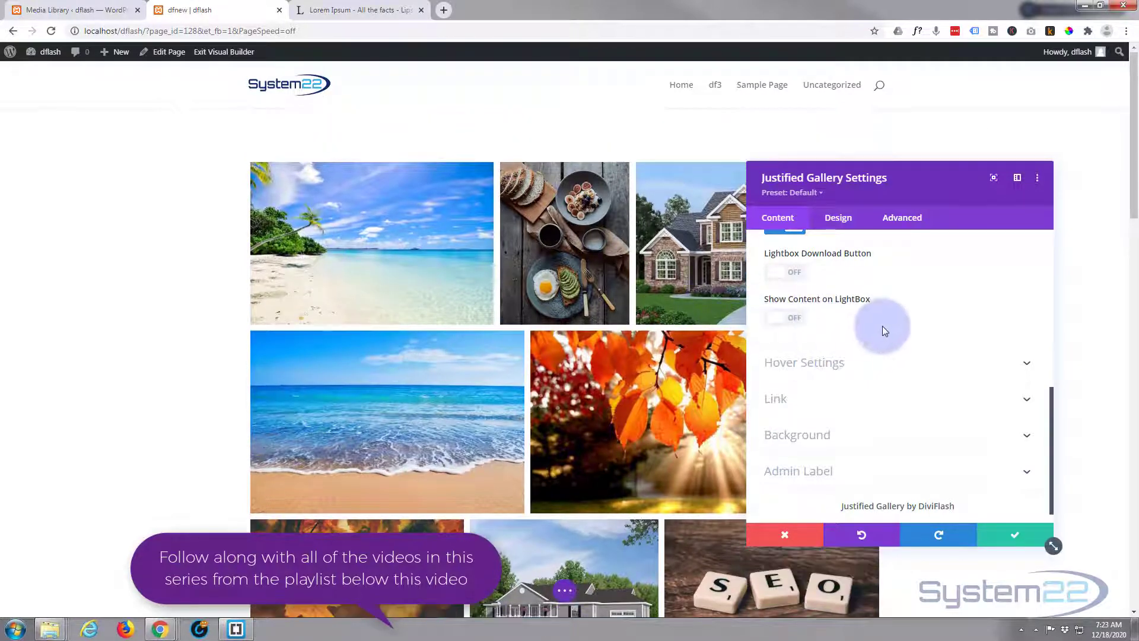
# Enable the hover overlay on the gallery images and set its primary colour to the semi-transparent rgba(0,180,219,0.66).
pyautogui.scroll(-1, 888, 319)
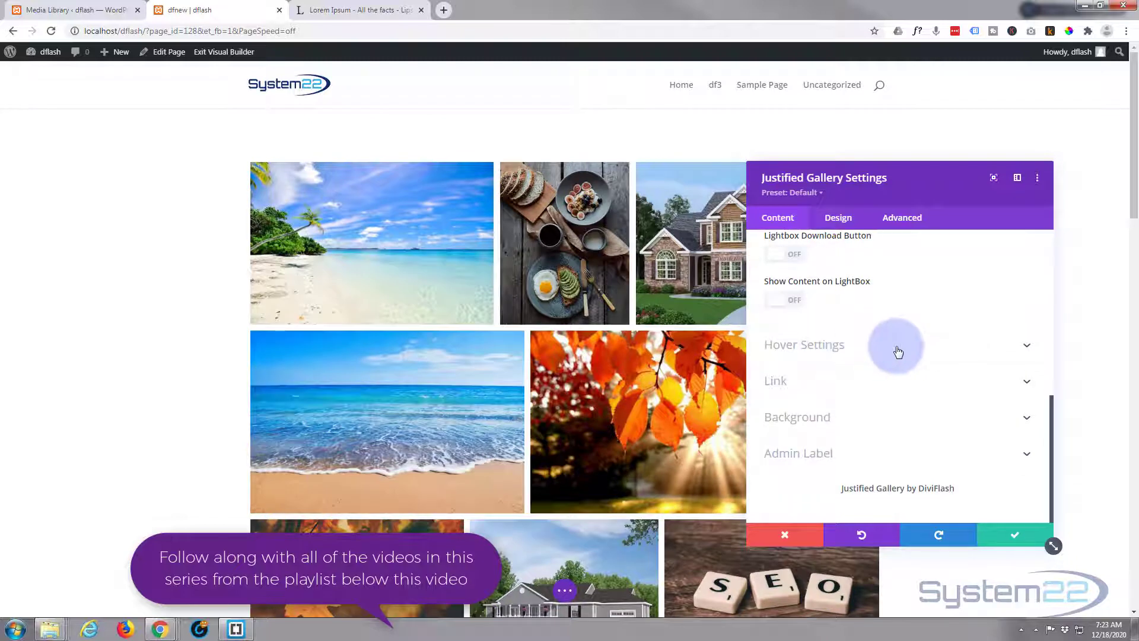
pyautogui.click(898, 351)
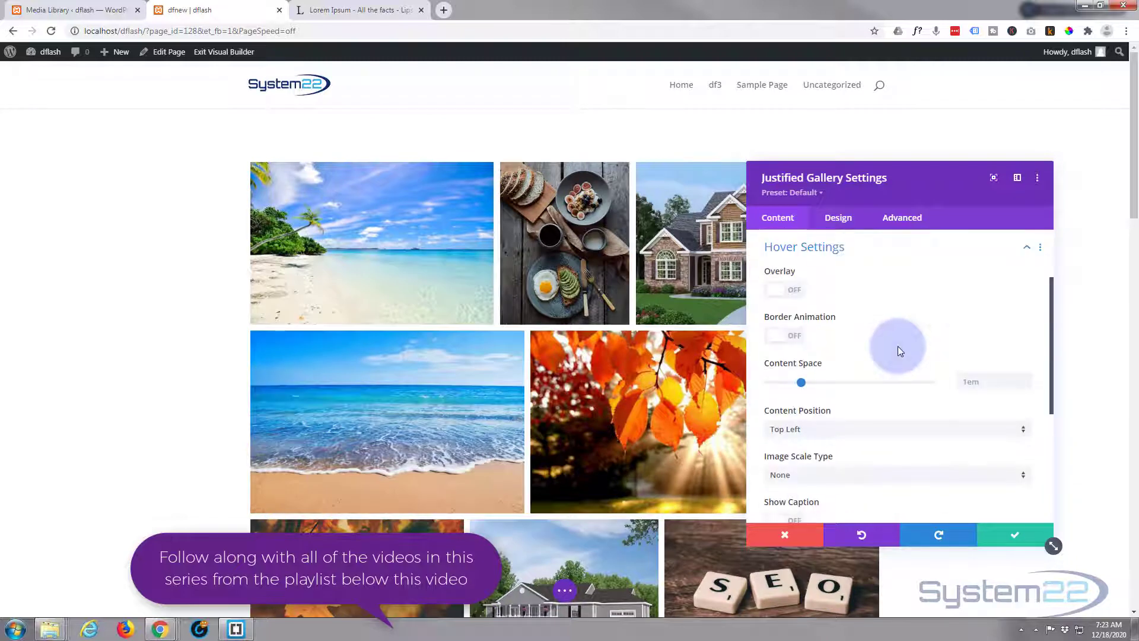
pyautogui.click(794, 290)
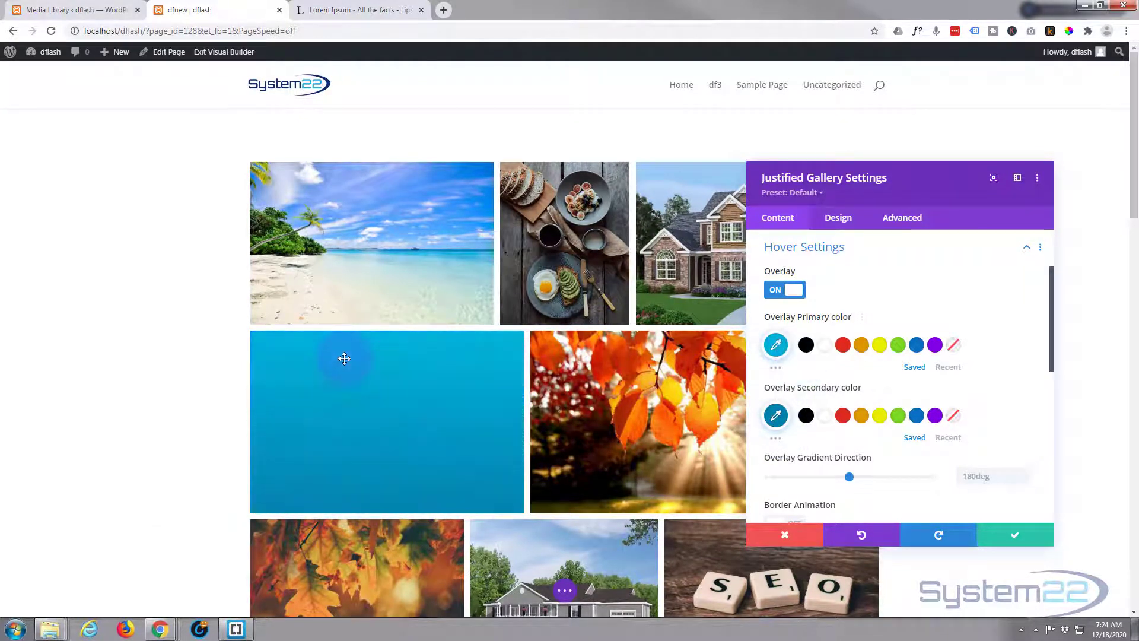
pyautogui.click(774, 353)
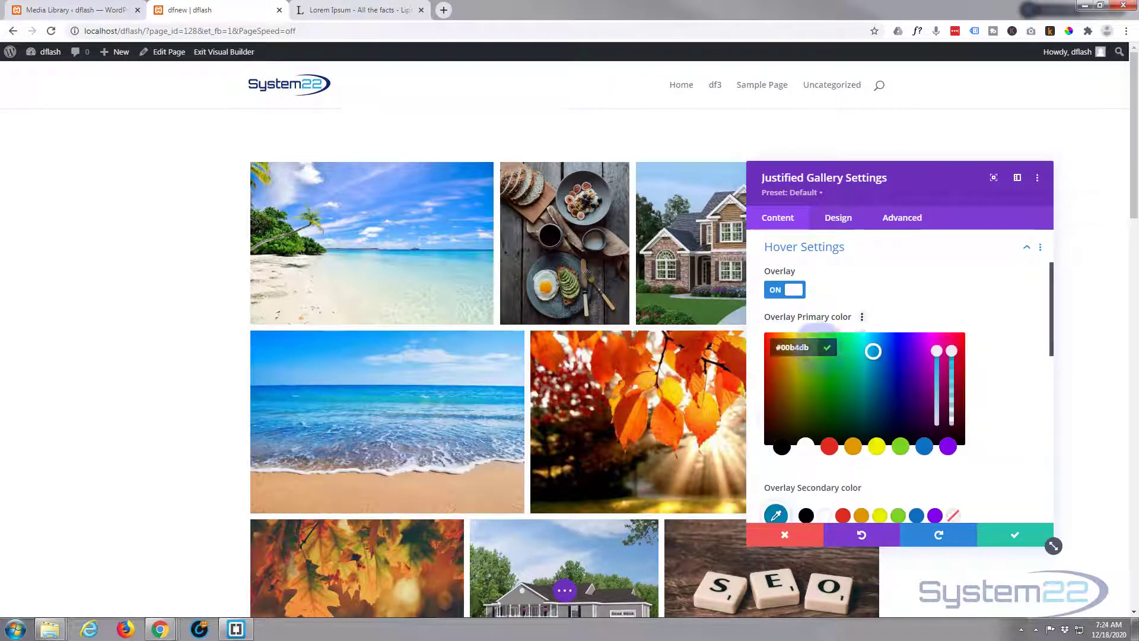
pyautogui.click(953, 380)
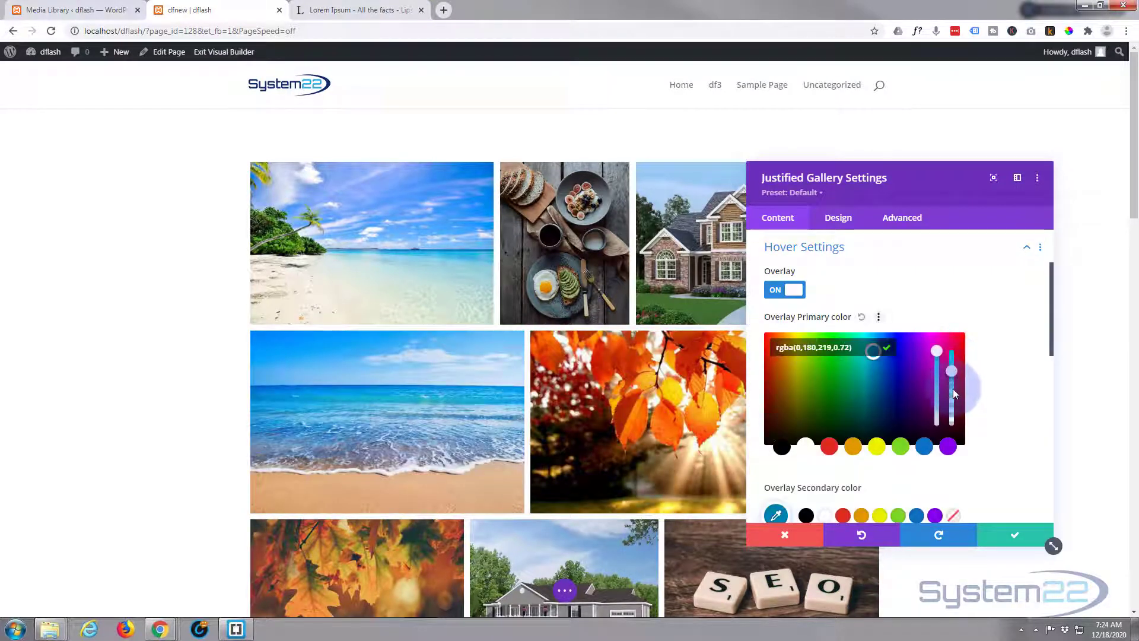
pyautogui.moveTo(953, 384); pyautogui.dragTo(953, 382)
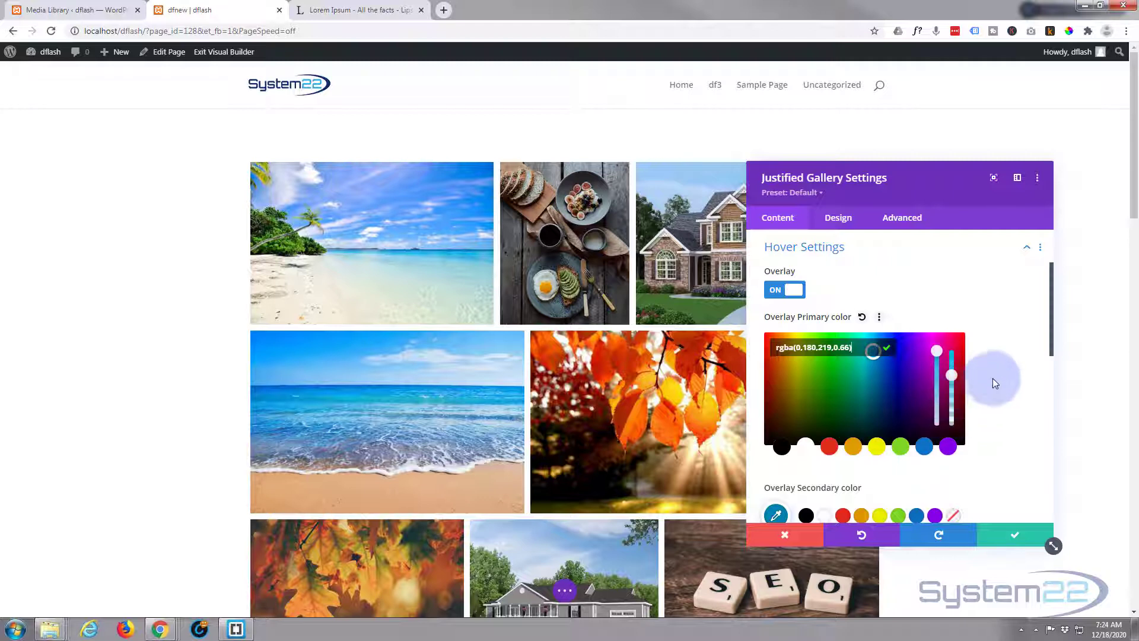
# Set the overlay's secondary colour to the semi-transparent rgba(0,131,176,0.6).
pyautogui.scroll(-3, 1012, 372)
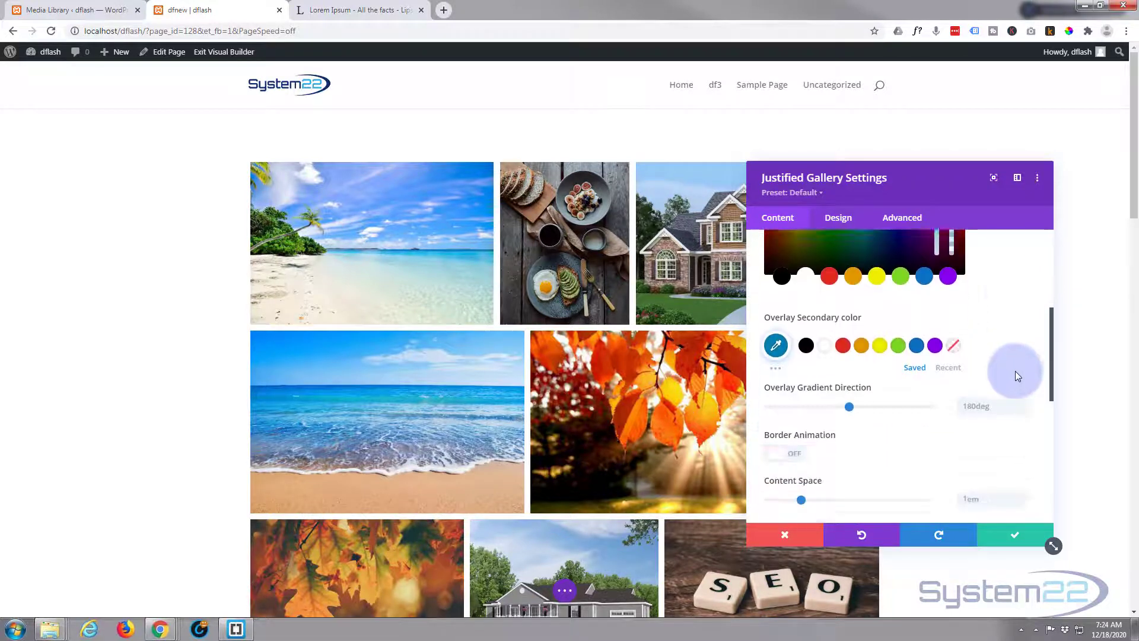
pyautogui.click(775, 337)
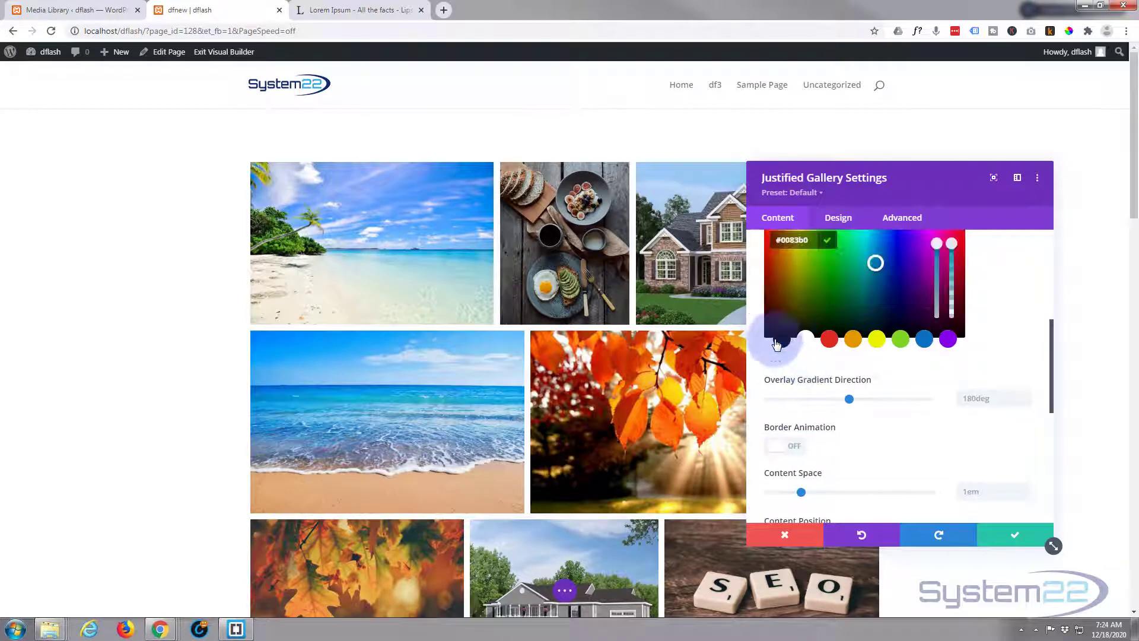
pyautogui.moveTo(952, 259); pyautogui.dragTo(955, 285)
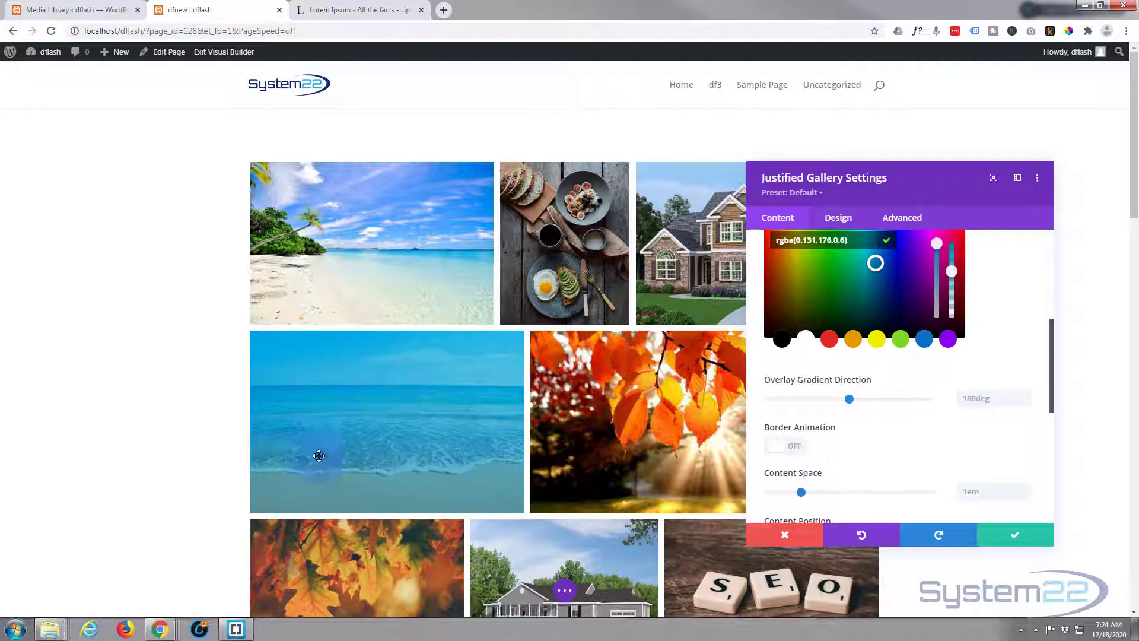
pyautogui.click(1012, 333)
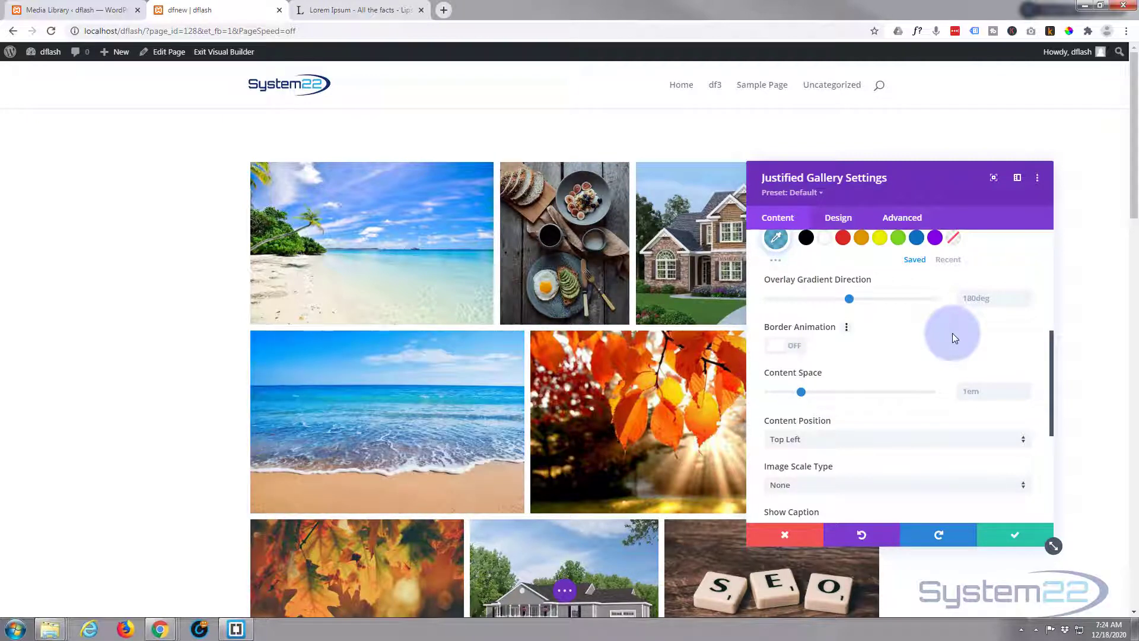
# Enable the hover border animation with the Border CC 1 style and preview it on the gallery images.
pyautogui.scroll(-1, 952, 335)
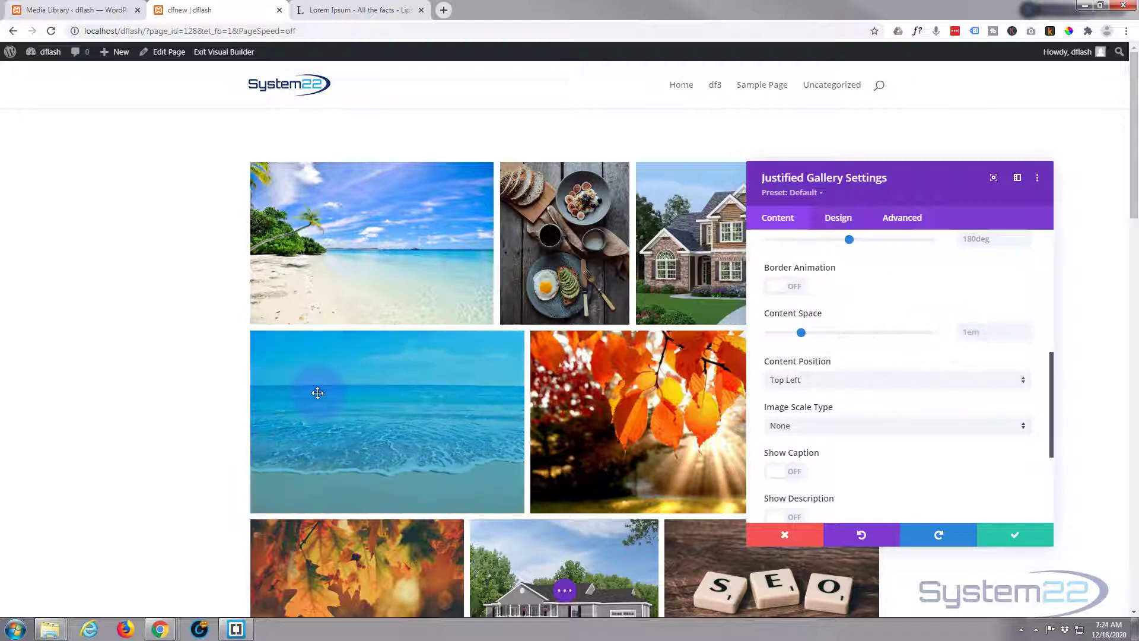
pyautogui.click(795, 287)
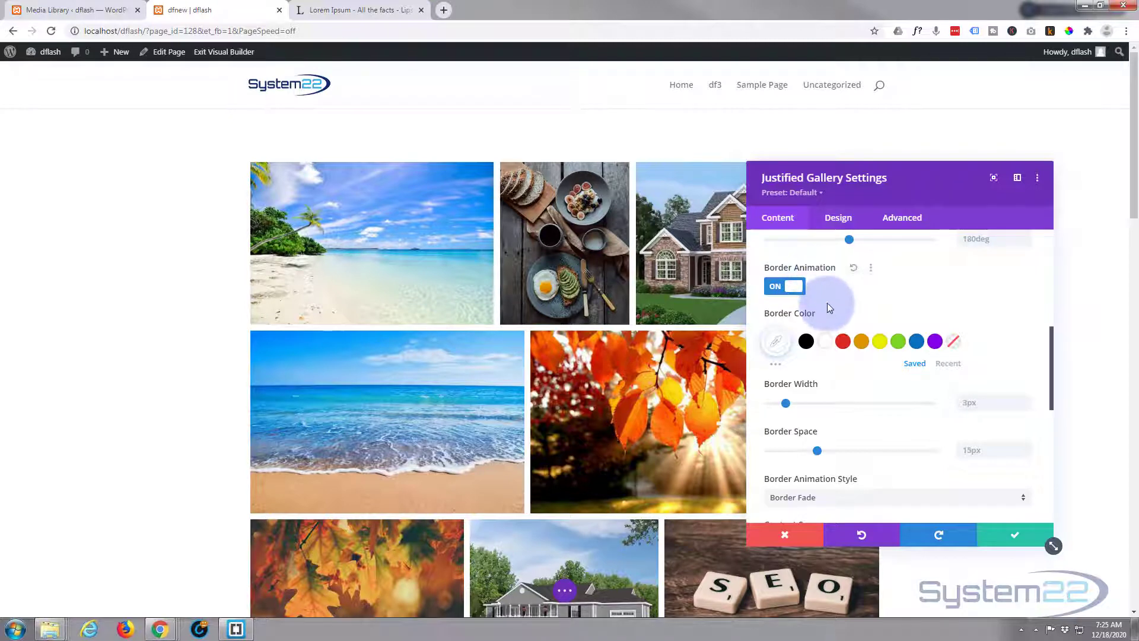
pyautogui.scroll(-1, 827, 303)
pyautogui.scroll(-1, 827, 303)
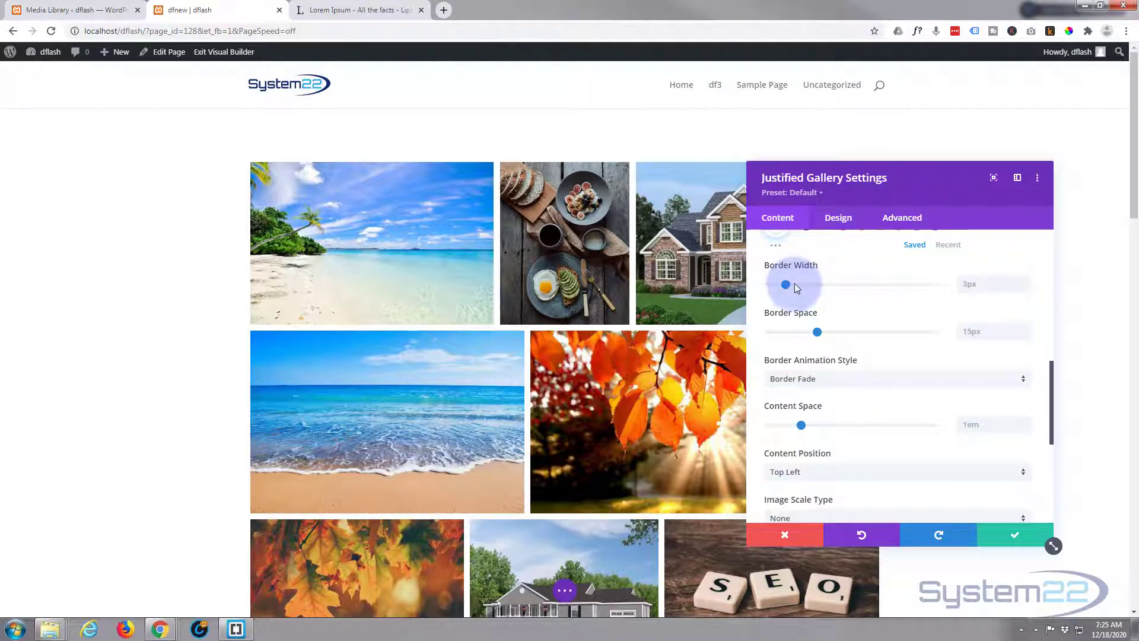
pyautogui.click(854, 384)
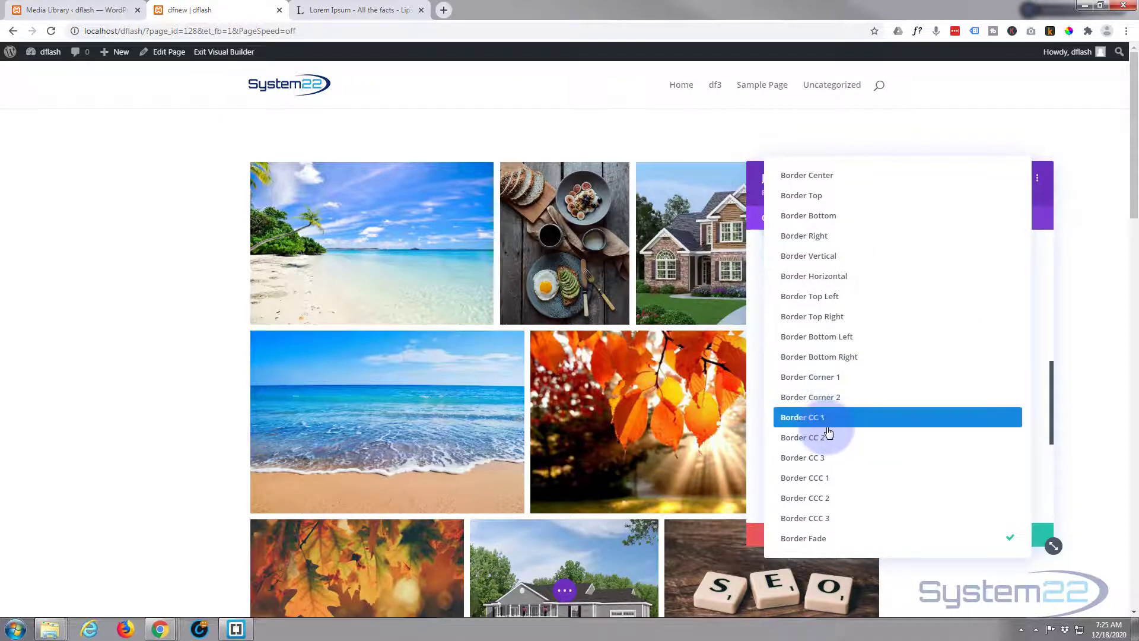
pyautogui.click(829, 428)
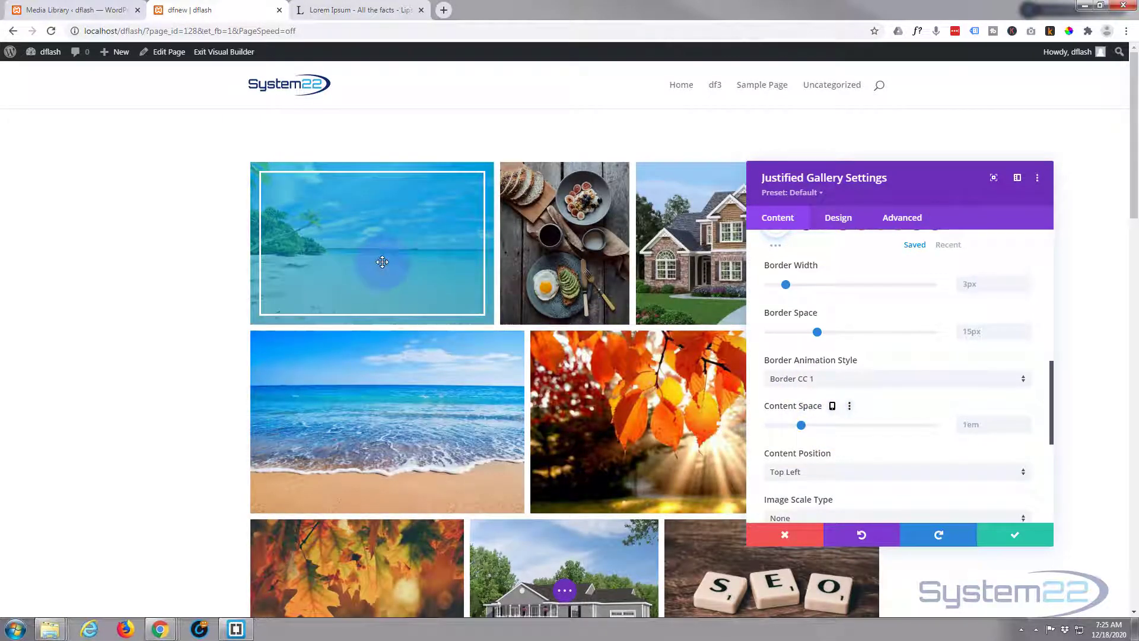
pyautogui.scroll(-3, 587, 392)
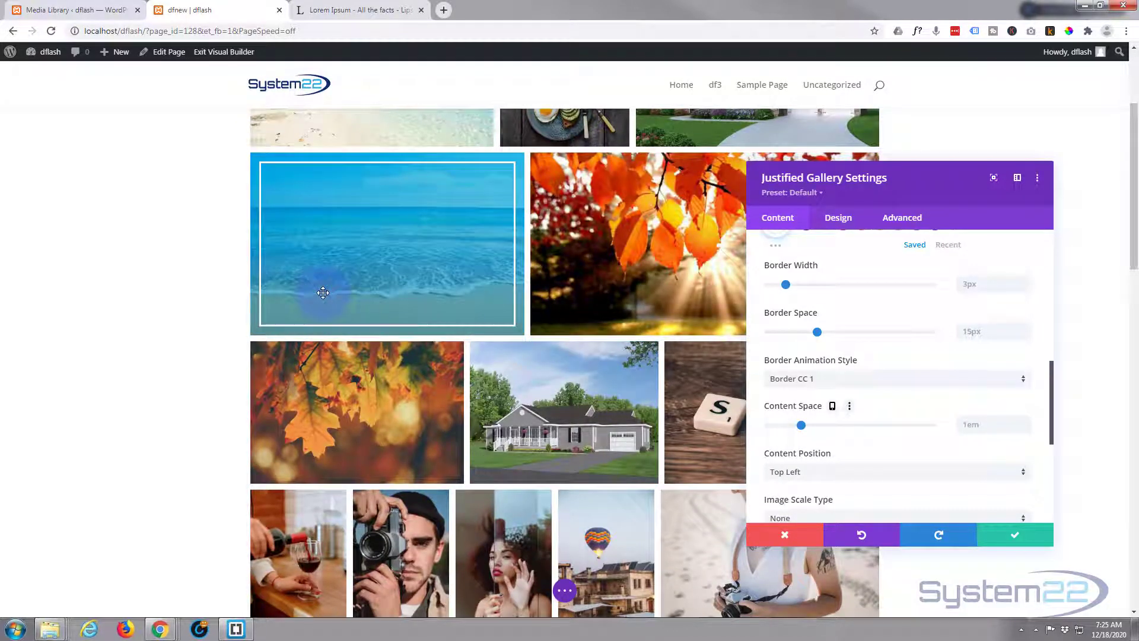
# Set the position of the gallery's hover content to Center.
pyautogui.scroll(2, 822, 390)
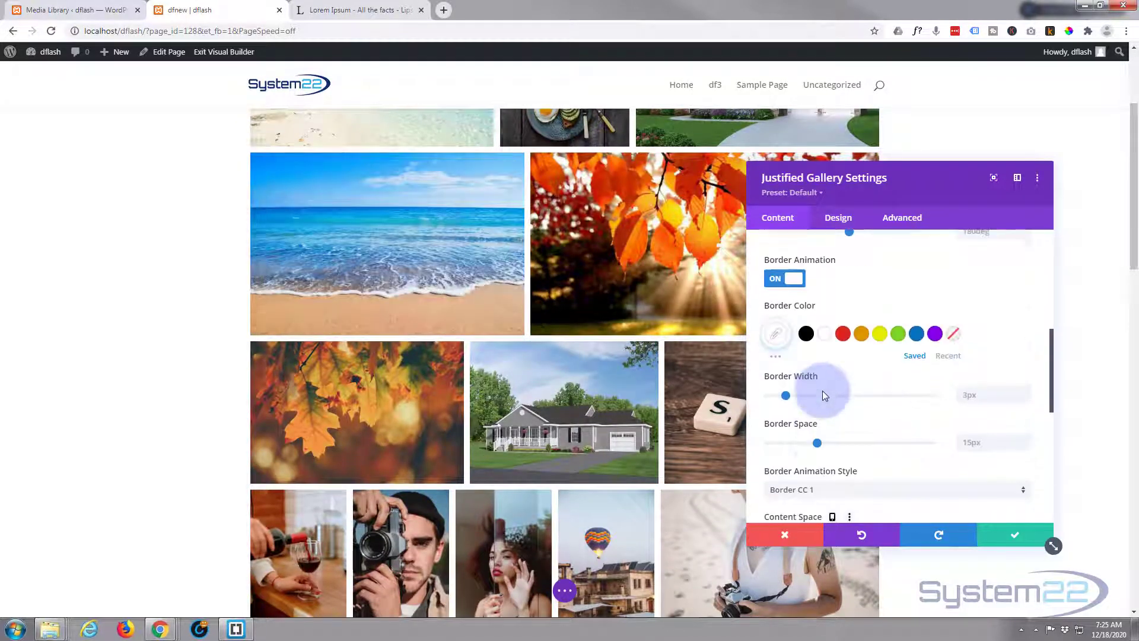
pyautogui.scroll(-2, 822, 390)
pyautogui.scroll(-1, 822, 395)
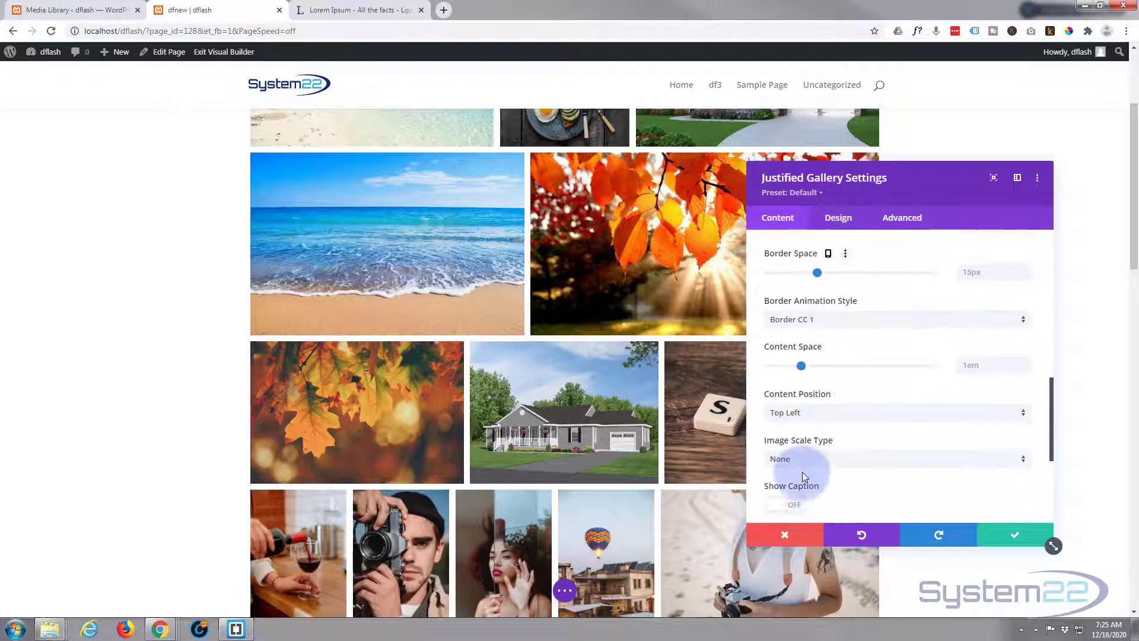
pyautogui.click(825, 415)
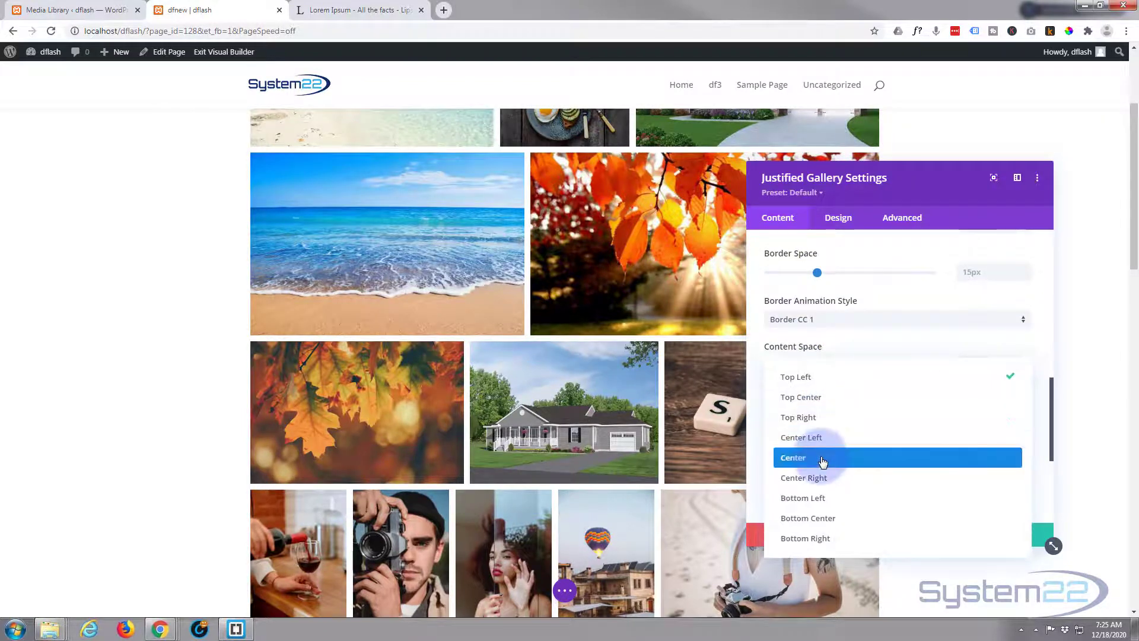
pyautogui.click(822, 458)
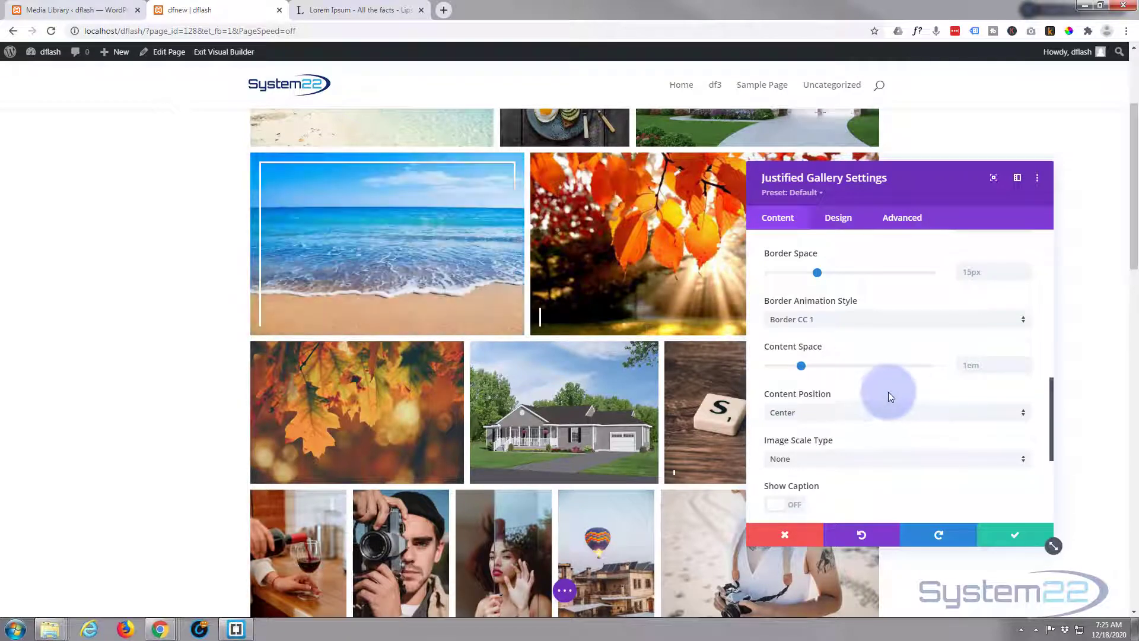
pyautogui.scroll(-1, 887, 388)
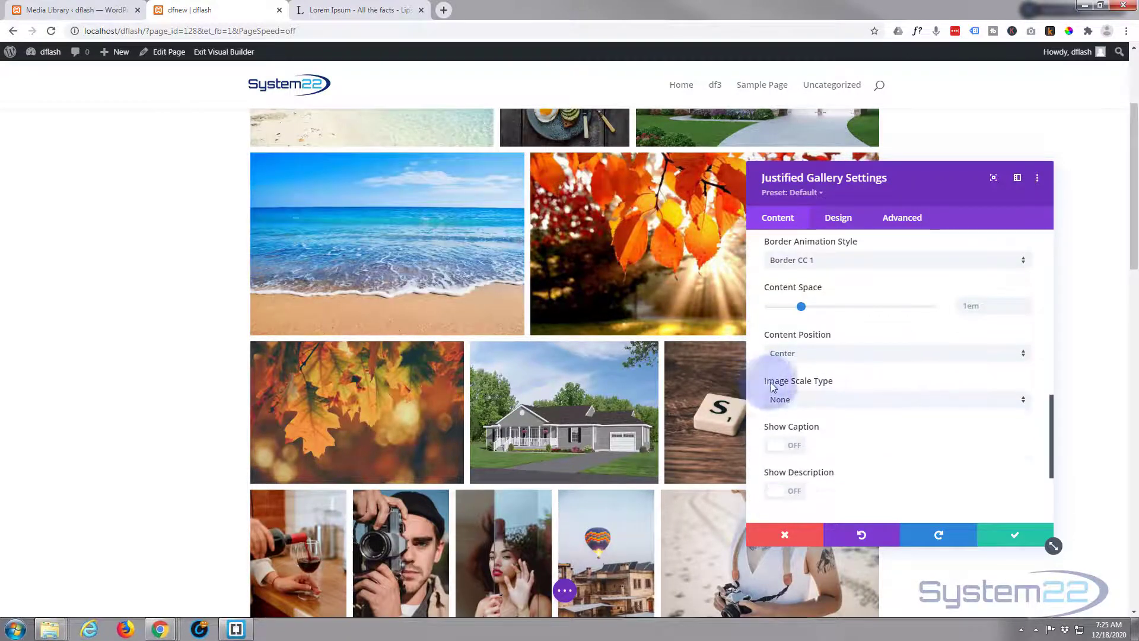
# Set the gallery's image scale type to Zoom Out and turn on the image captions in the hover content.
pyautogui.click(821, 401)
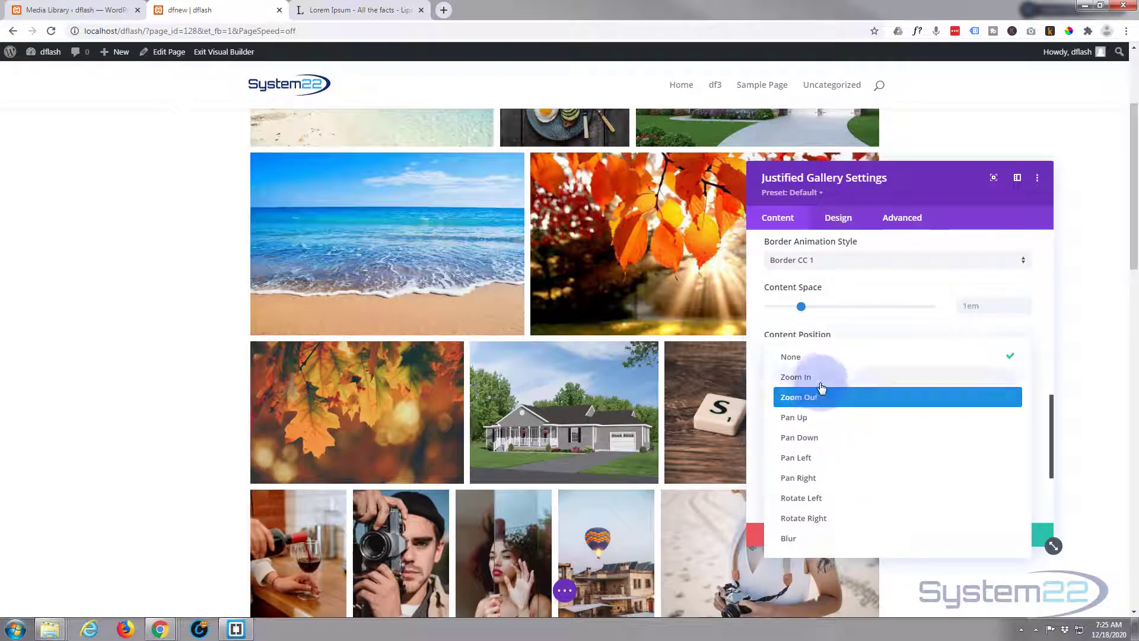
pyautogui.click(817, 397)
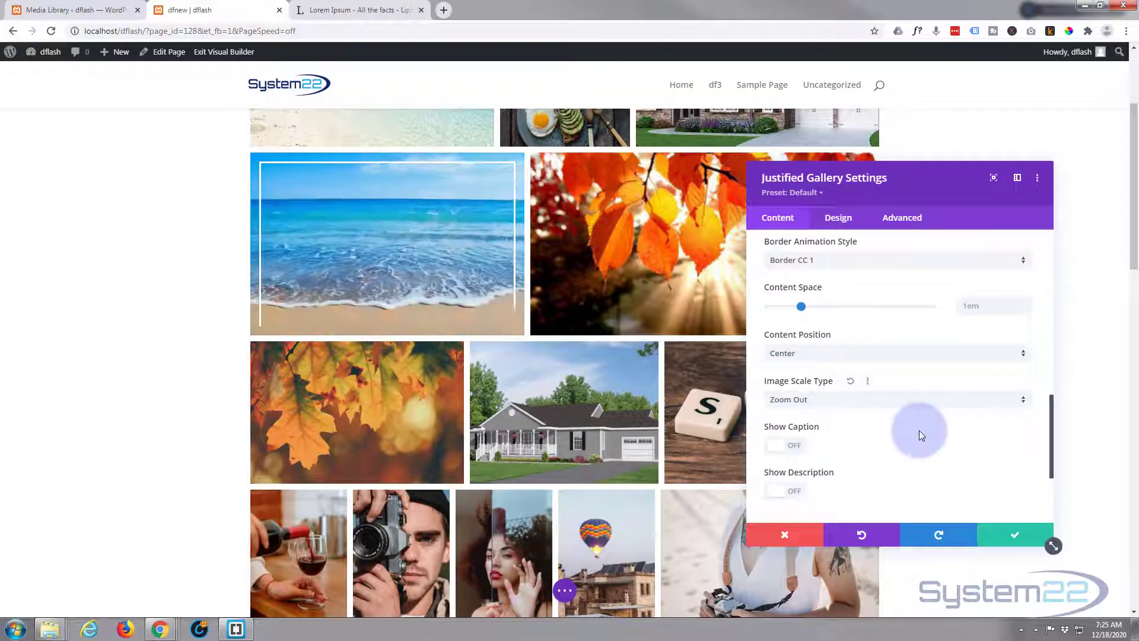
pyautogui.scroll(-2, 903, 422)
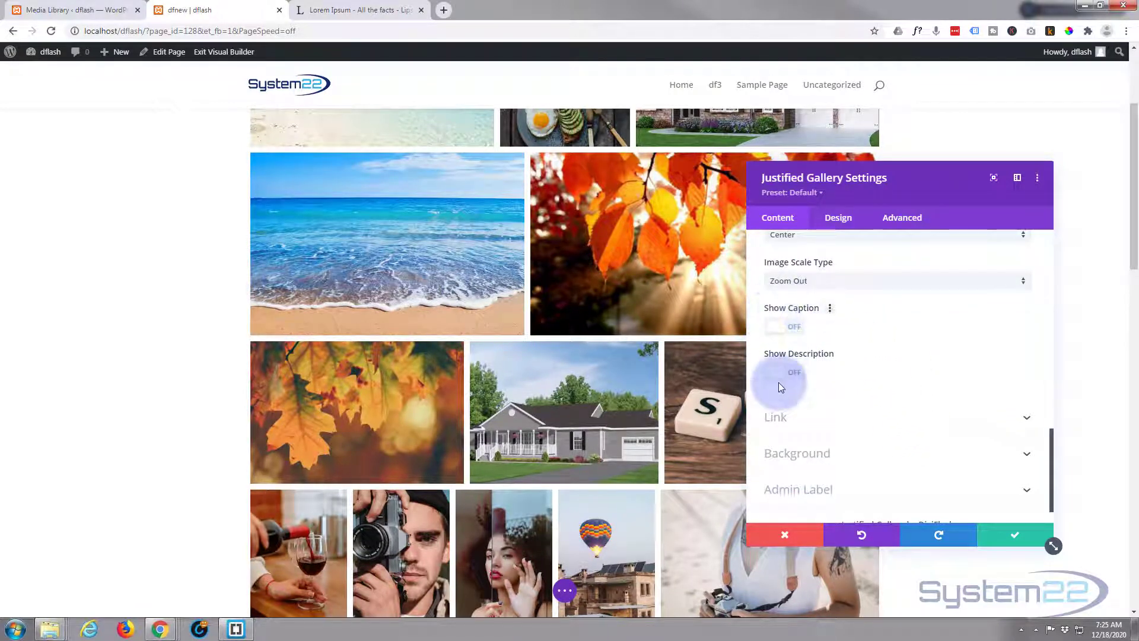
pyautogui.click(795, 331)
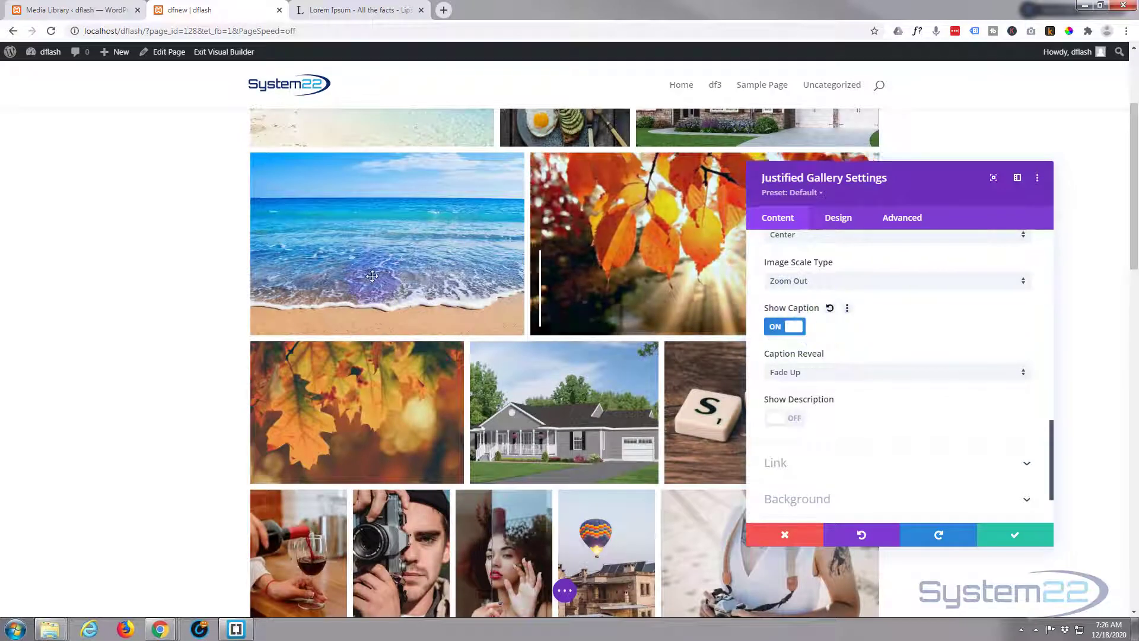
pyautogui.moveTo(370, 276)
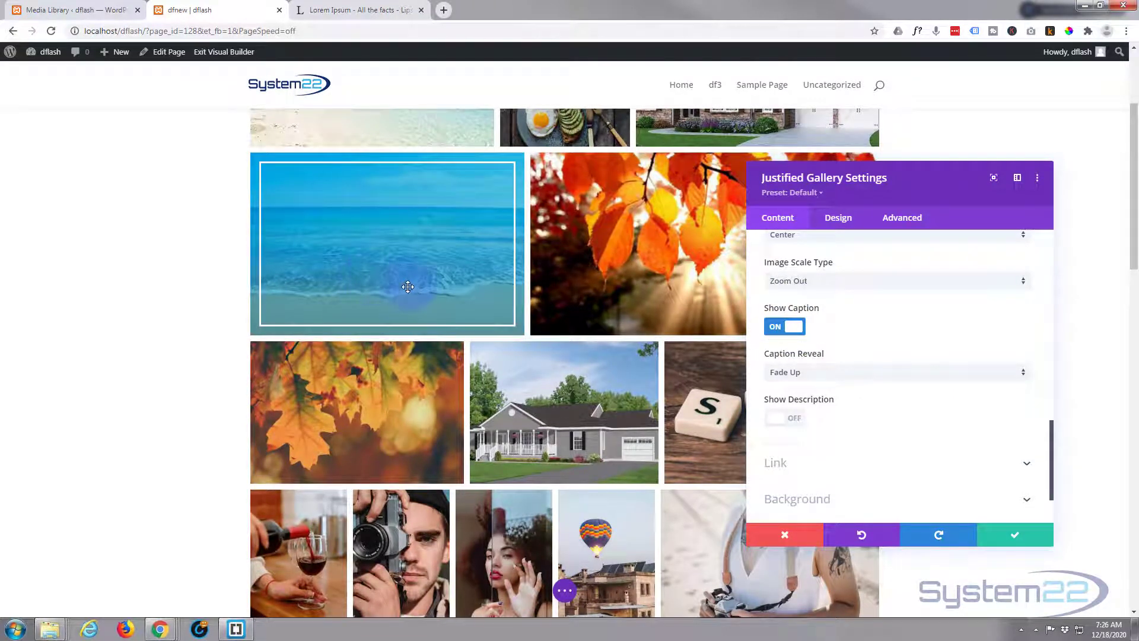
pyautogui.scroll(2, 408, 280)
pyautogui.scroll(1, 408, 280)
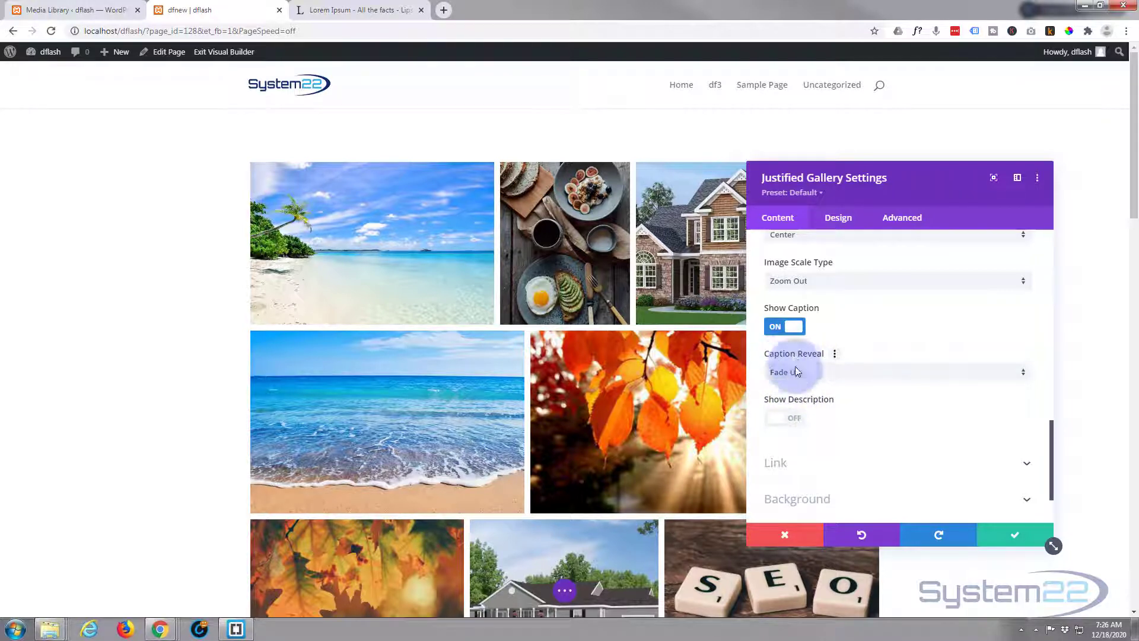
# Keep the caption reveal at Fade Up and turn on the image descriptions, previewing them on the first beach image.
pyautogui.click(819, 373)
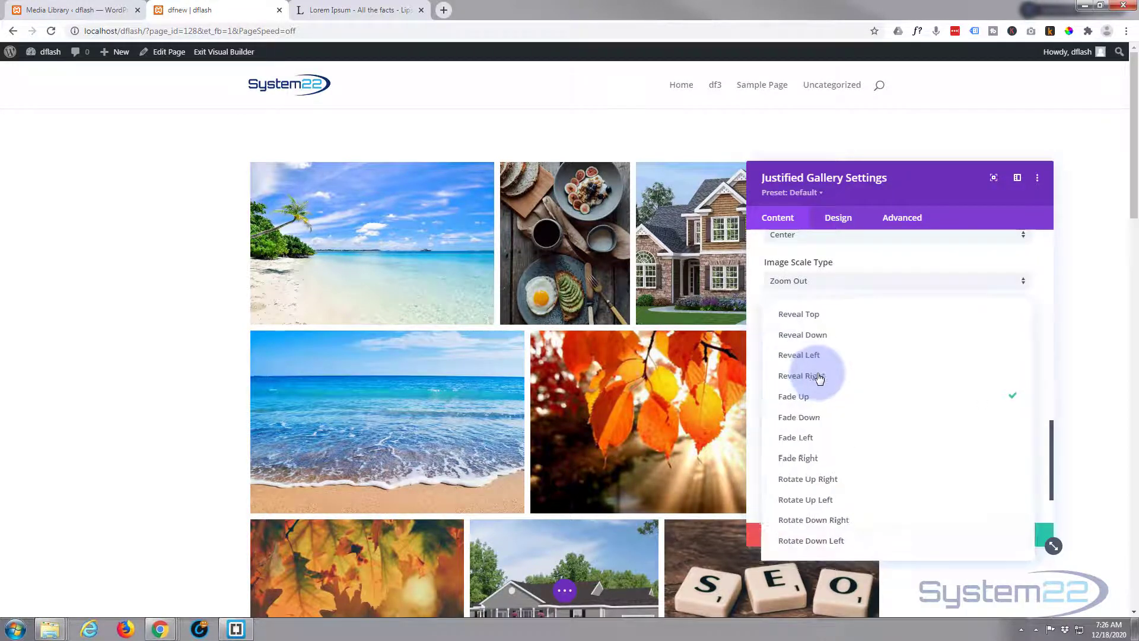
pyautogui.click(1045, 352)
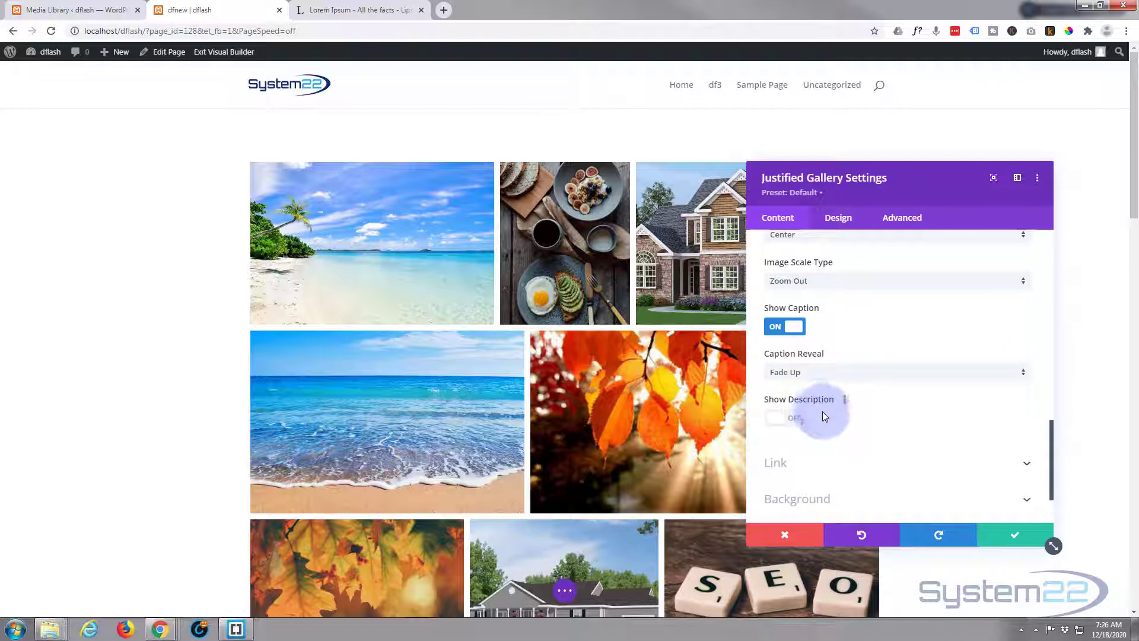
pyautogui.click(795, 419)
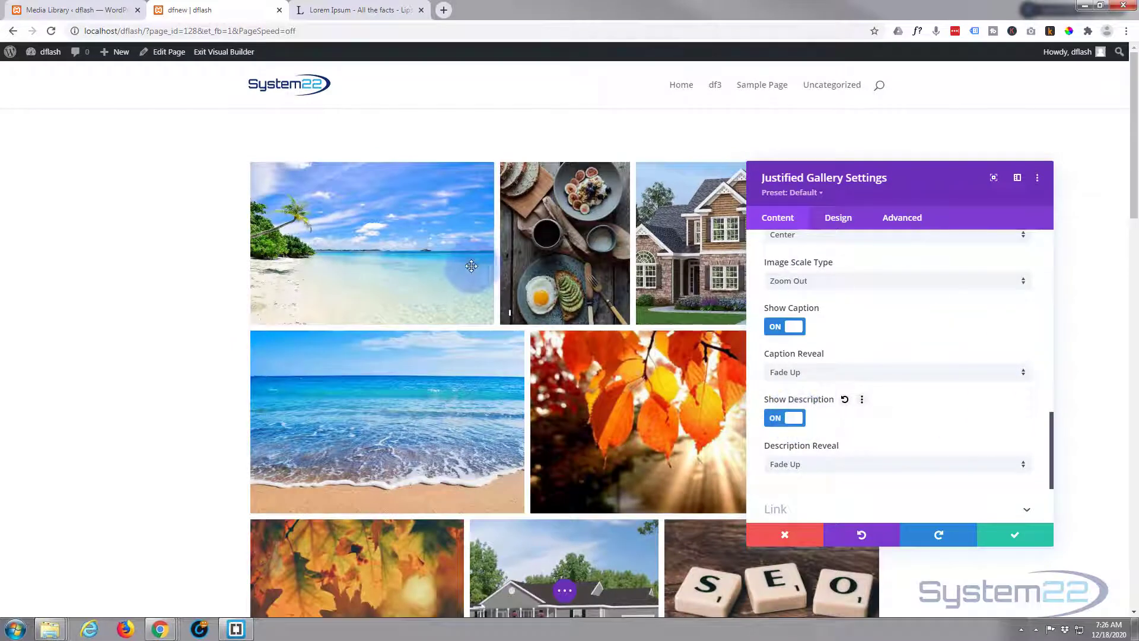
pyautogui.moveTo(445, 272)
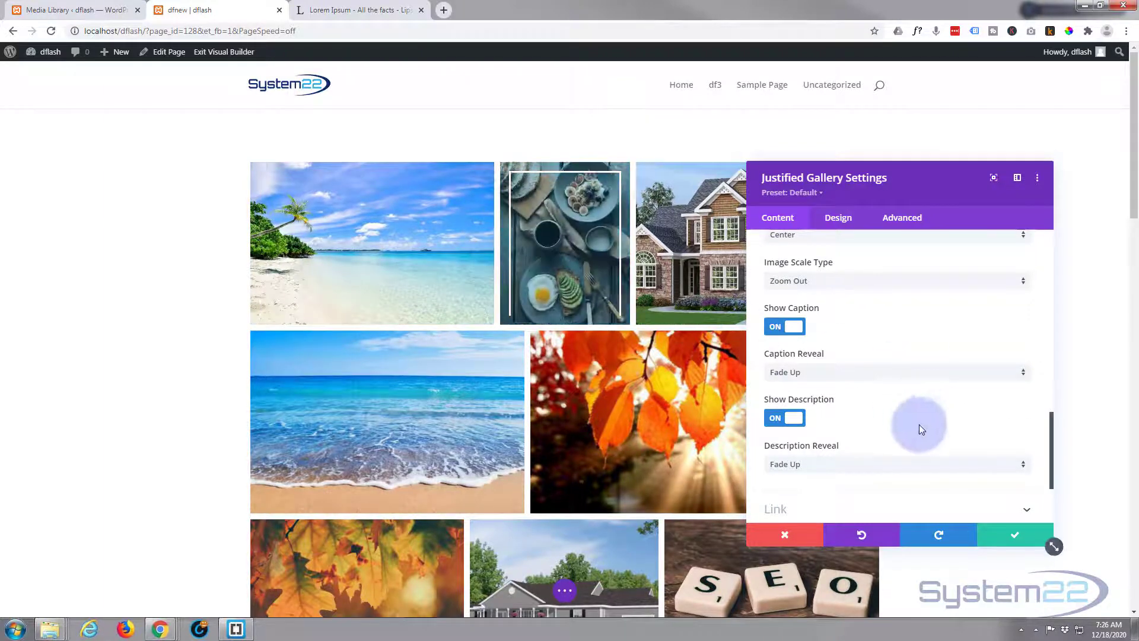
pyautogui.scroll(-2, 892, 425)
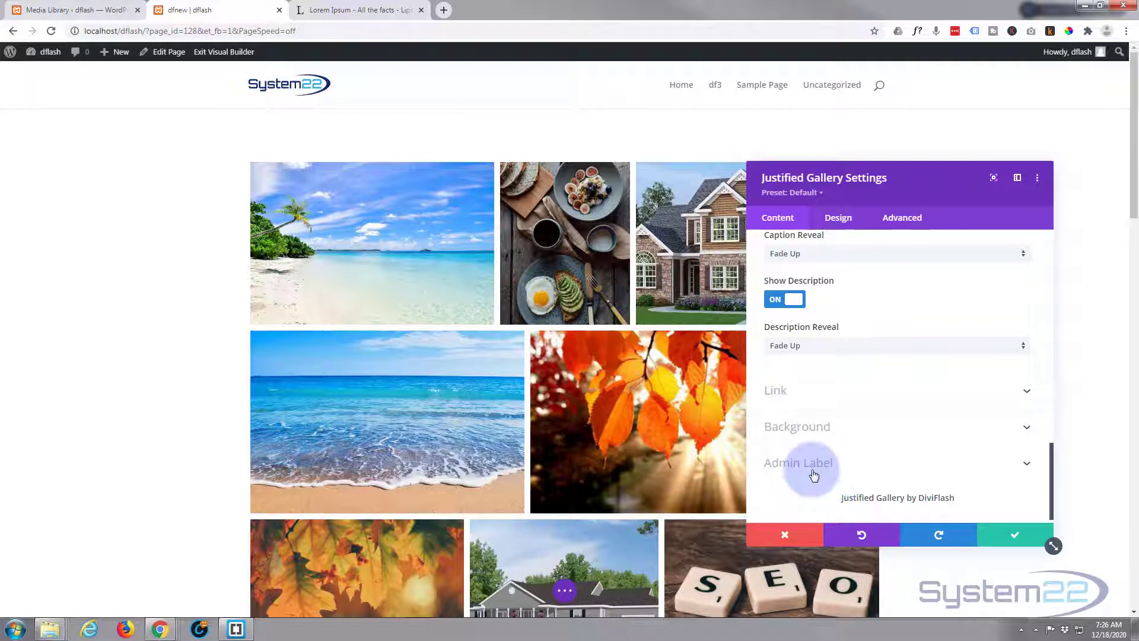
# Review the caption font style options in the gallery's design settings, including text color, size, letter spacing and line height.
pyautogui.scroll(2, 813, 471)
pyautogui.click(845, 219)
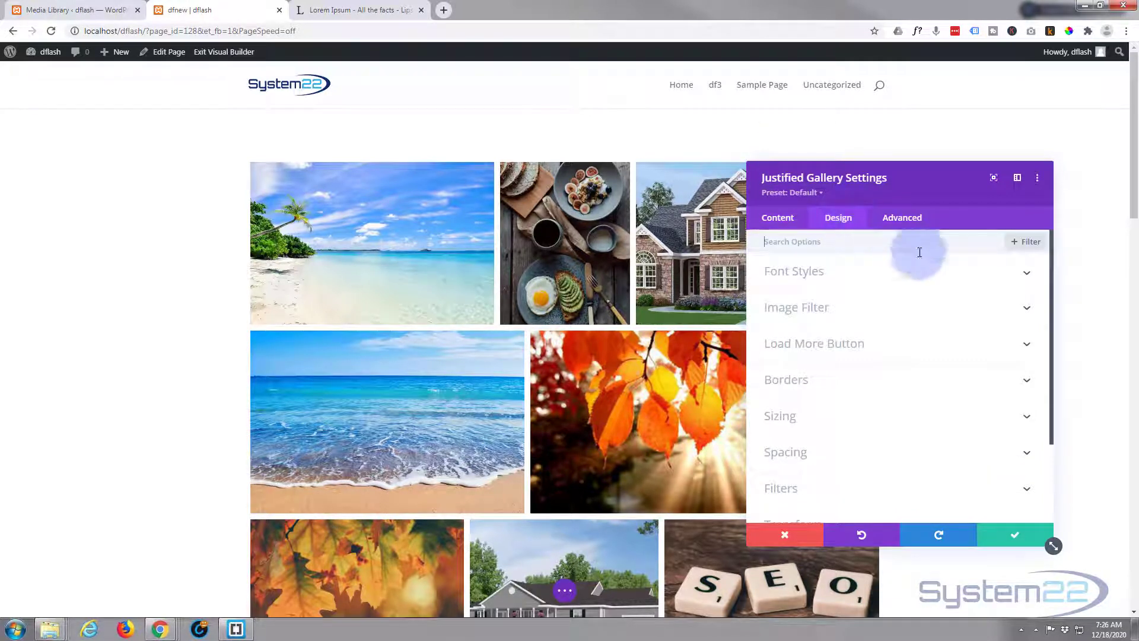
pyautogui.click(909, 276)
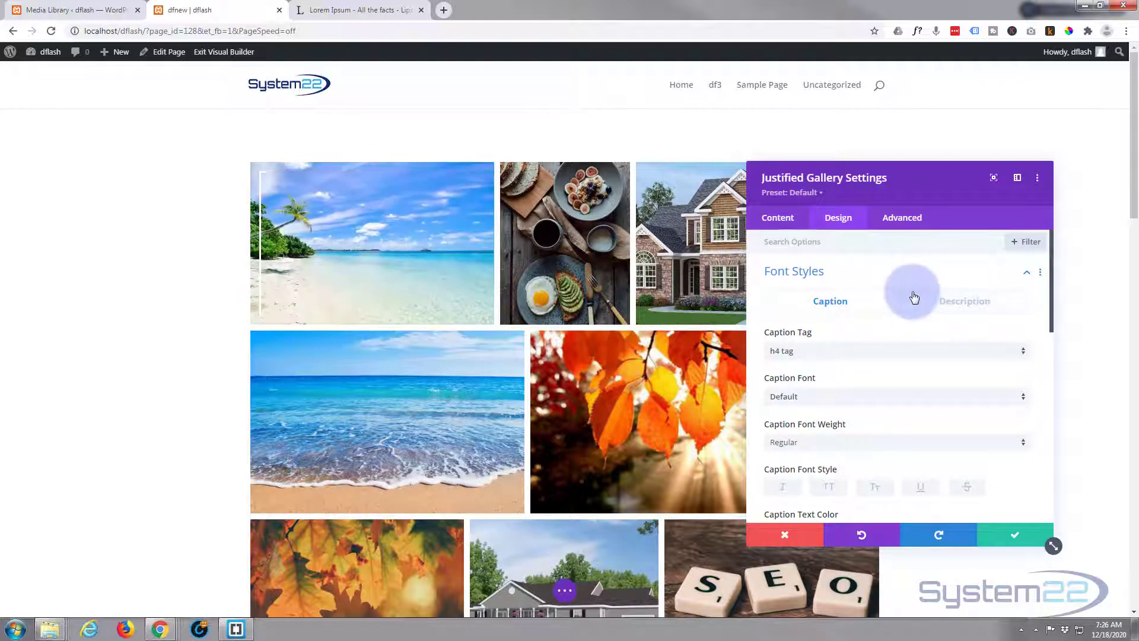
pyautogui.scroll(-2, 913, 294)
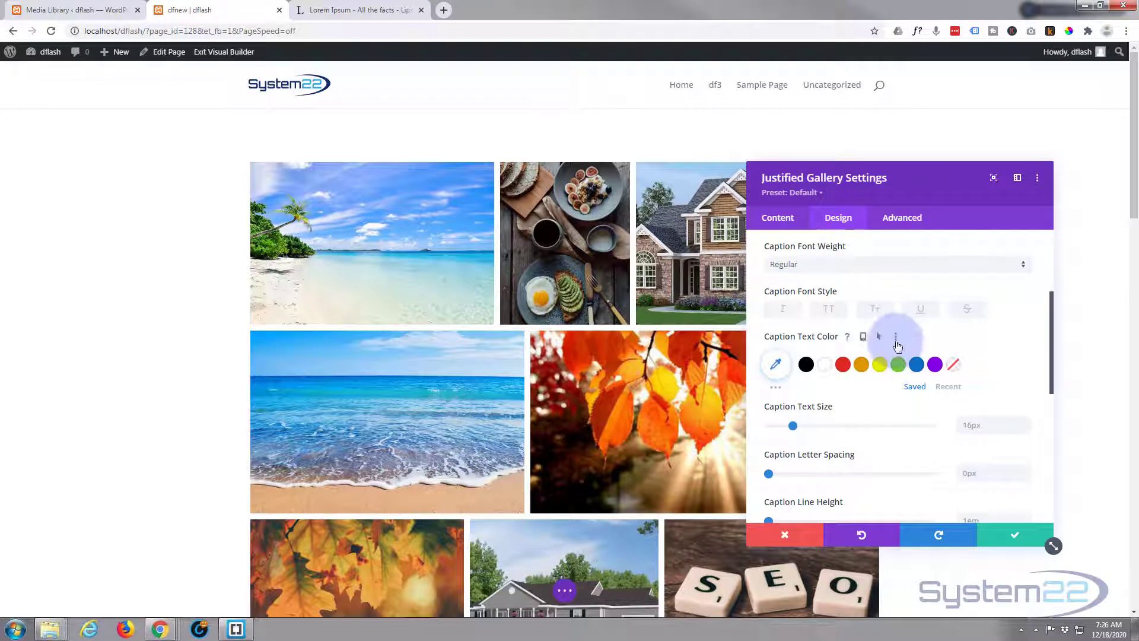
pyautogui.scroll(-1, 897, 346)
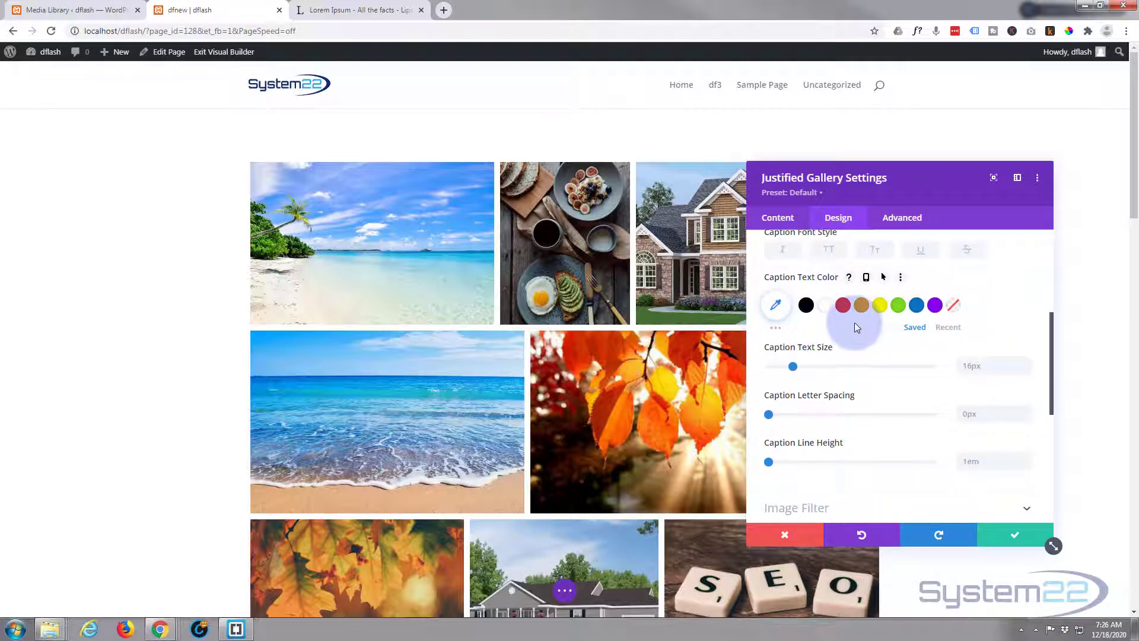
pyautogui.scroll(-2, 854, 323)
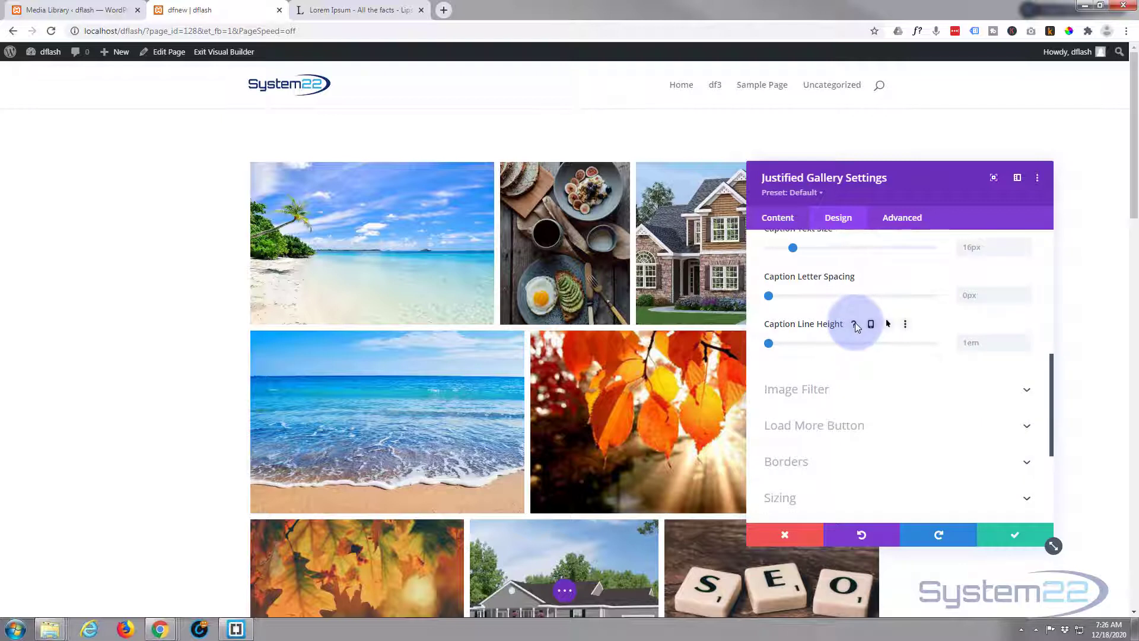
pyautogui.scroll(-1, 857, 321)
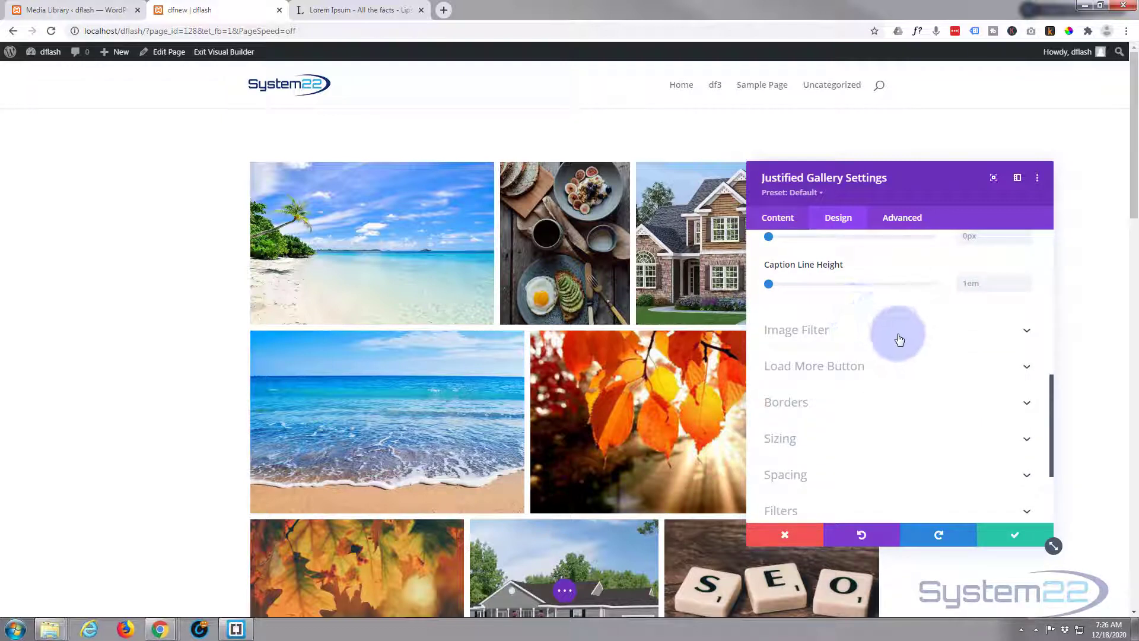
pyautogui.moveTo(427, 274)
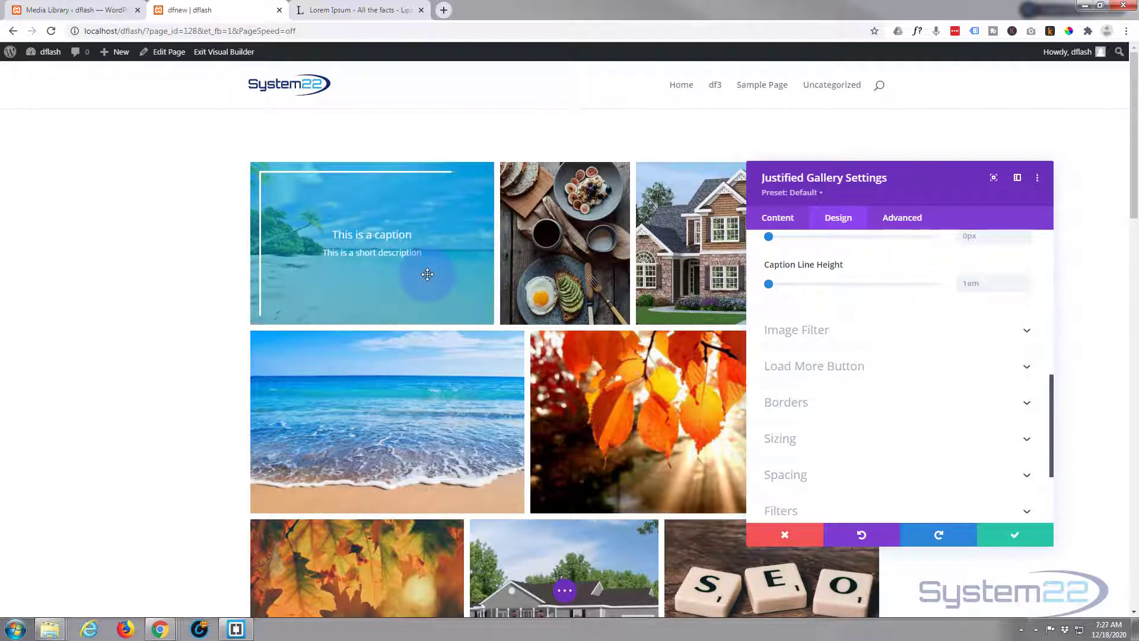
# Try an image saturation of 33% on the gallery images and set it back to 100%.
pyautogui.click(882, 338)
pyautogui.moveTo(852, 339); pyautogui.dragTo(796, 338)
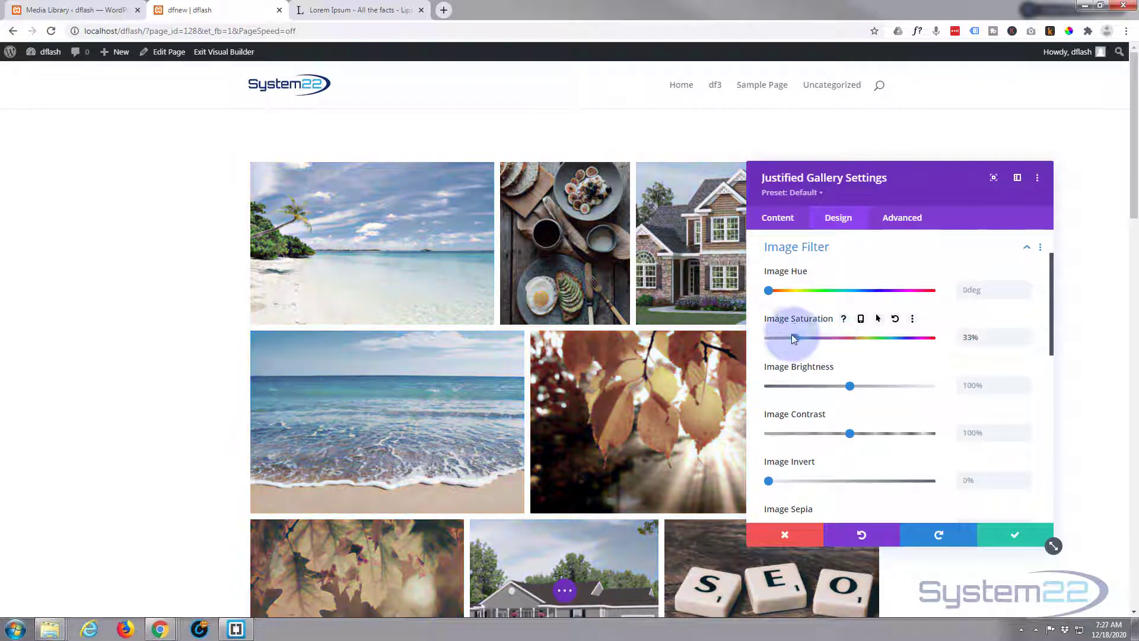
pyautogui.click(975, 336)
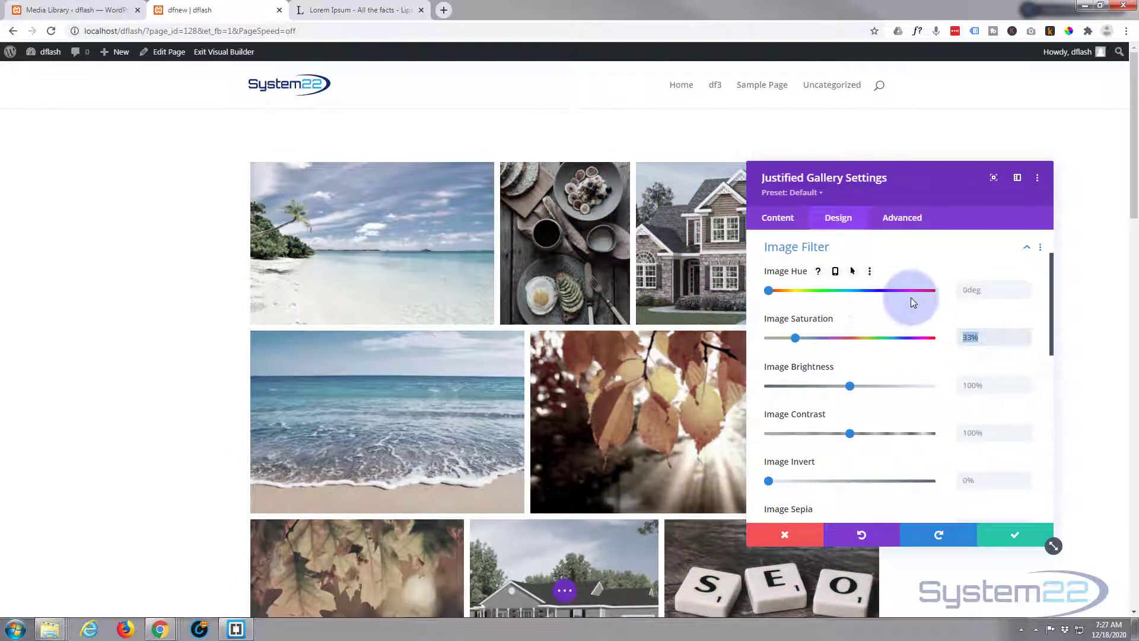
pyautogui.write('100')
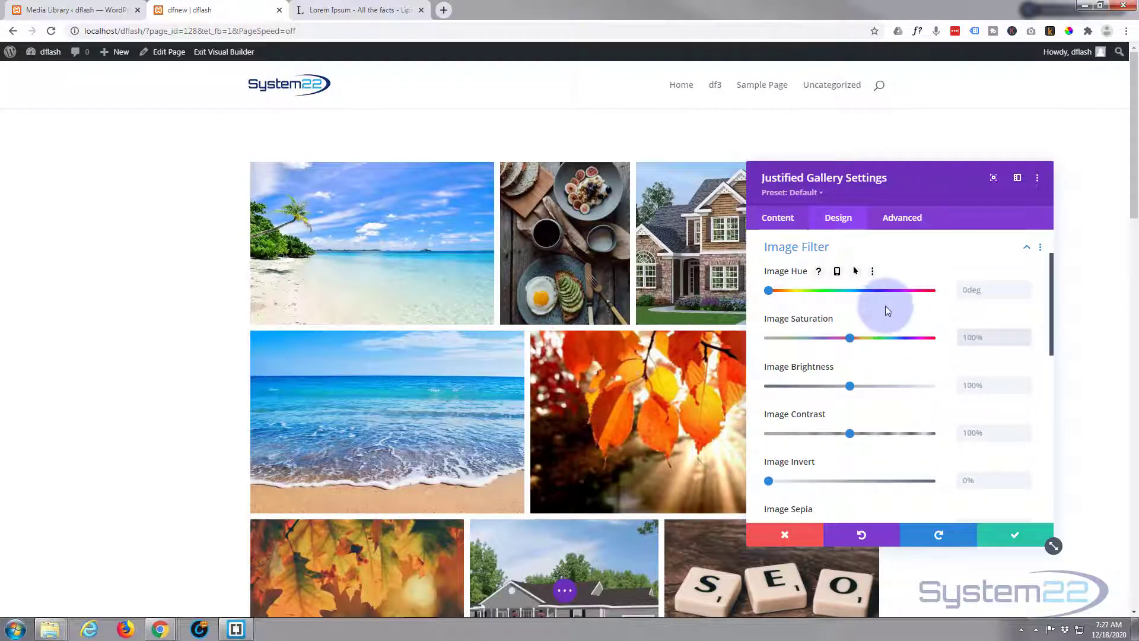
# Examine the remaining image filter, Load More Button and image border options in the gallery's design settings.
pyautogui.scroll(-2, 885, 305)
pyautogui.scroll(-3, 885, 305)
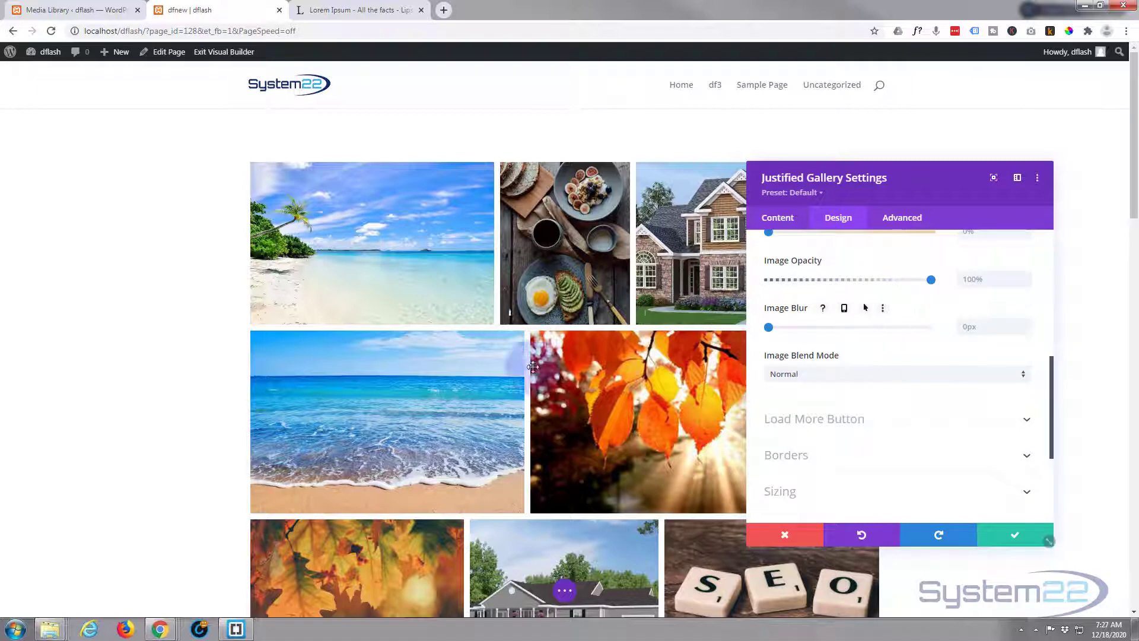
pyautogui.scroll(-2, 882, 386)
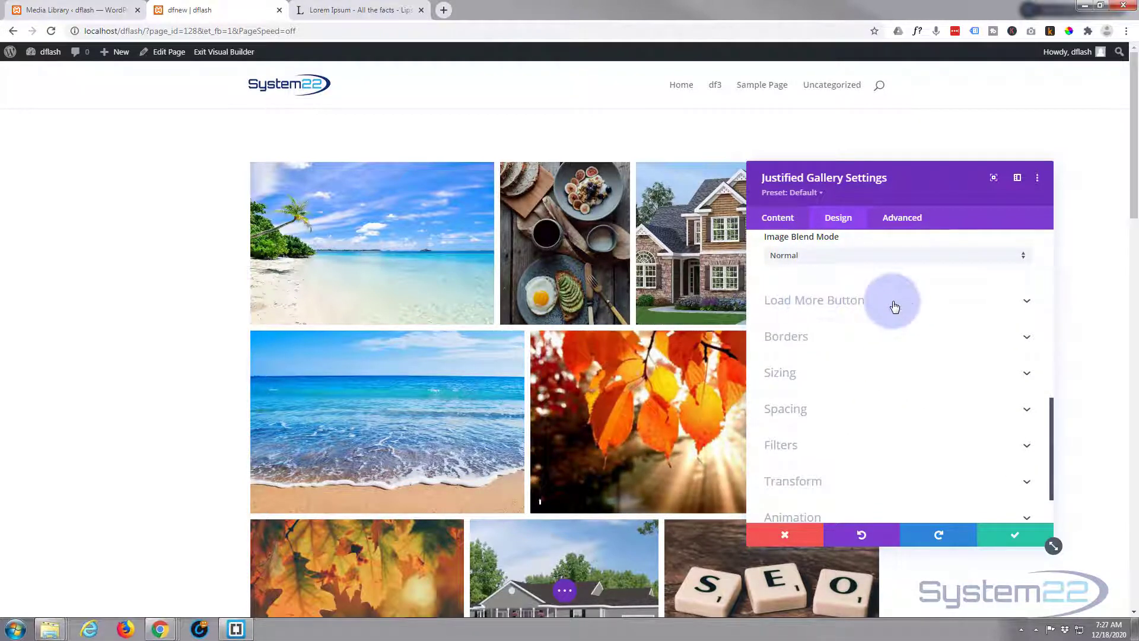
pyautogui.click(898, 307)
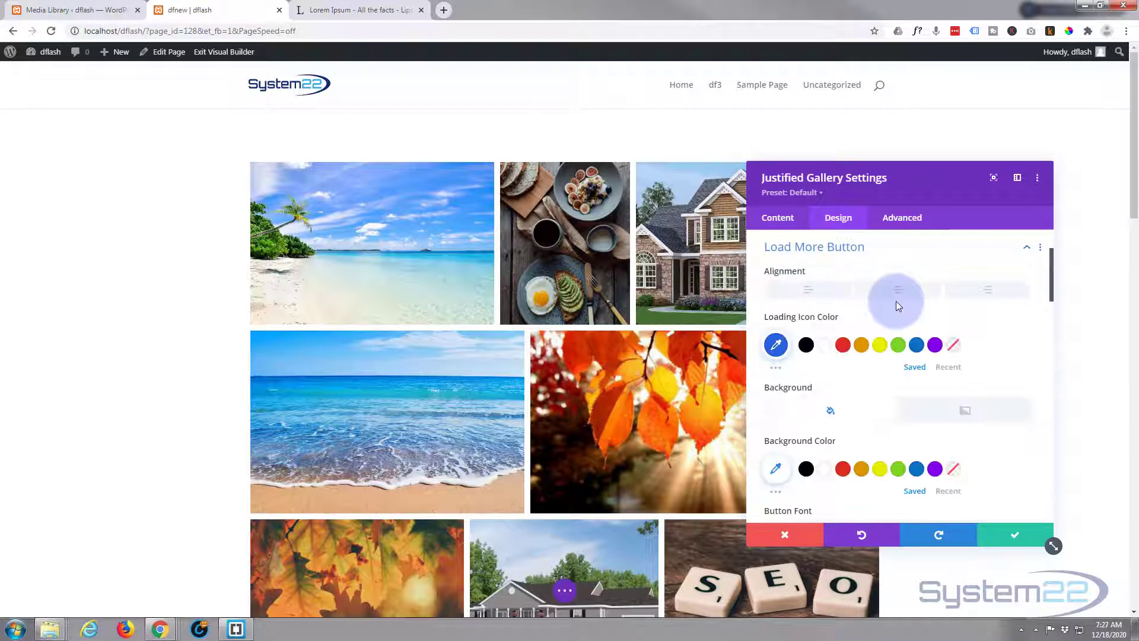
pyautogui.click(791, 249)
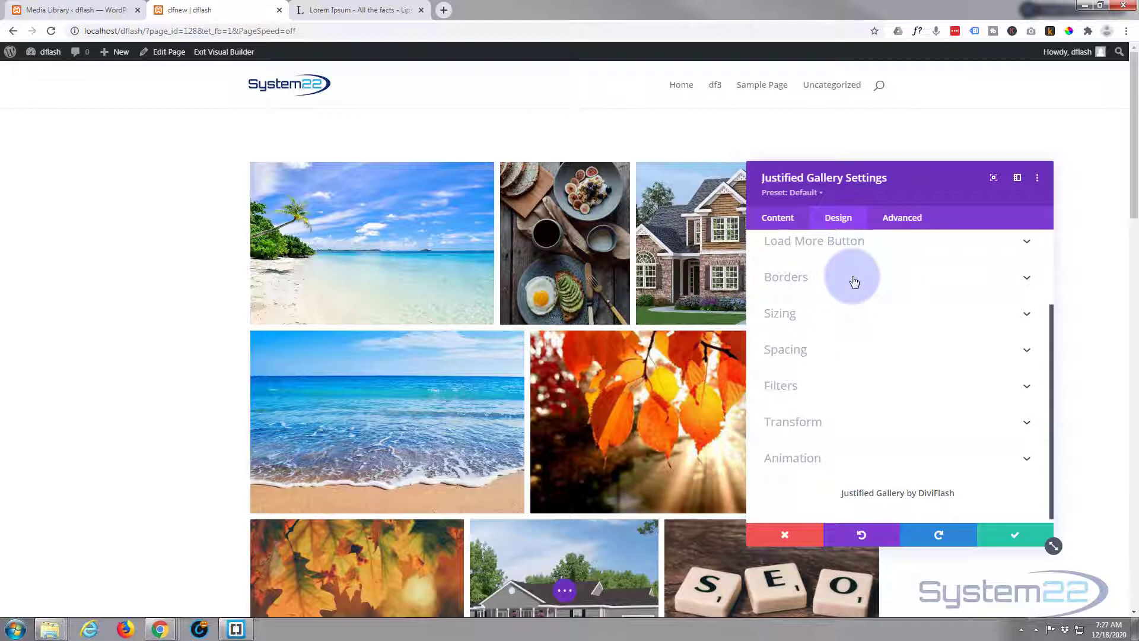
pyautogui.click(854, 279)
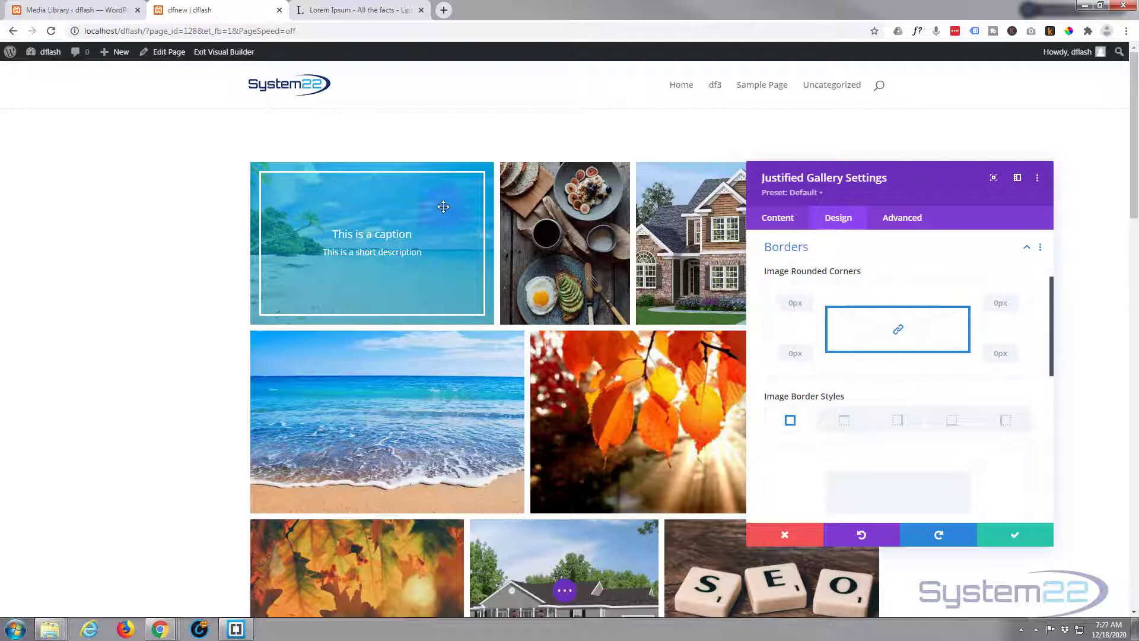
pyautogui.scroll(-2, 856, 329)
pyautogui.scroll(-2, 852, 325)
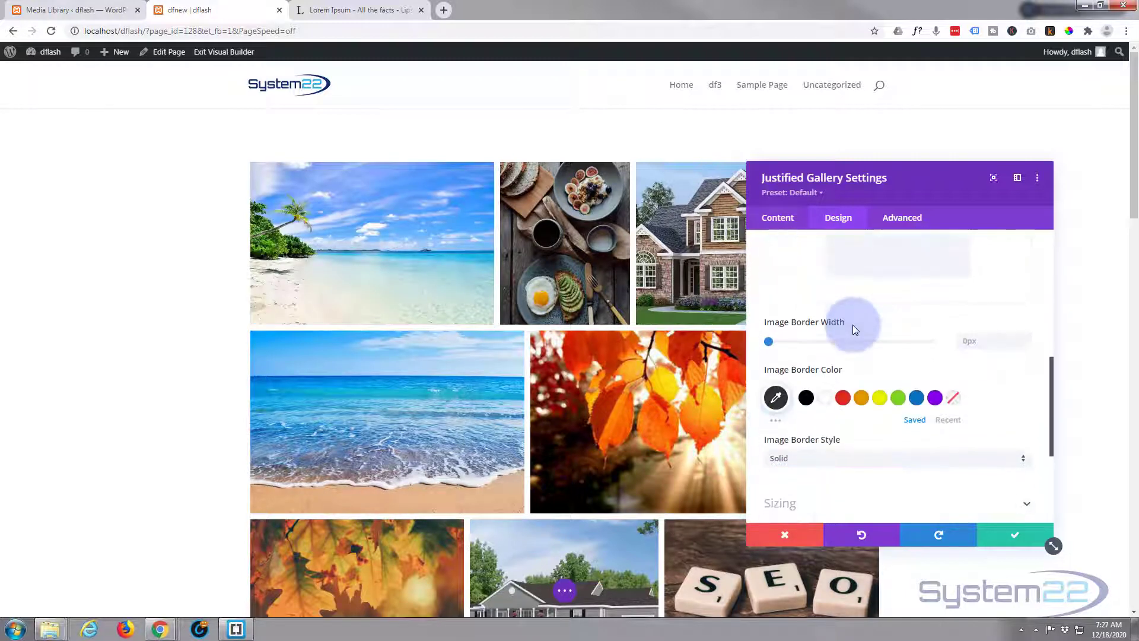
pyautogui.scroll(-1, 852, 325)
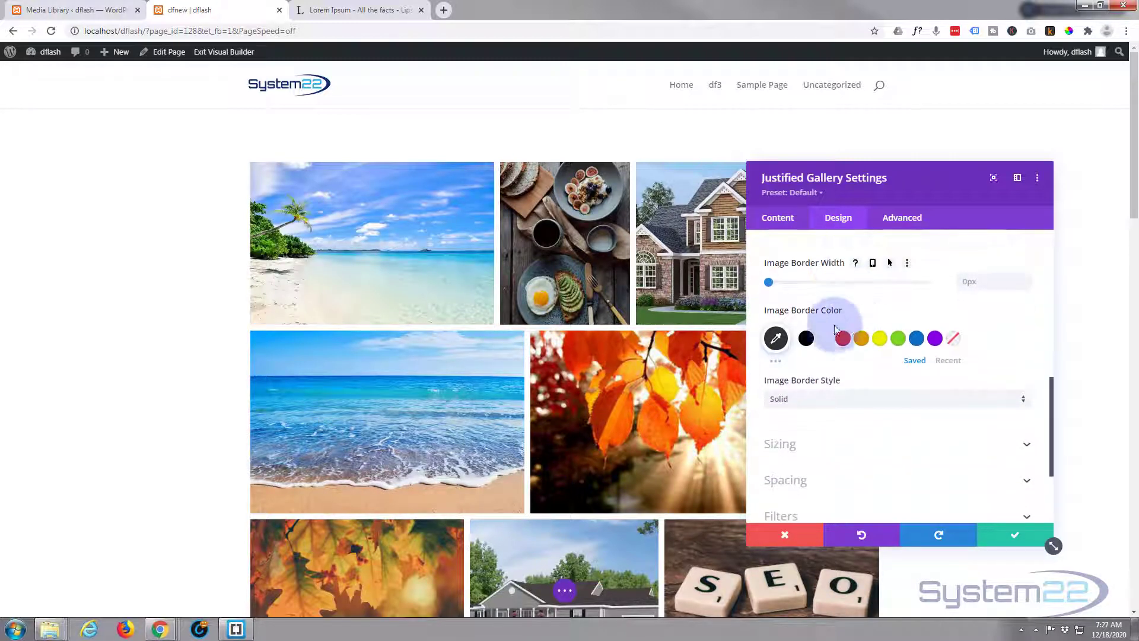
pyautogui.scroll(-2, 864, 282)
pyautogui.scroll(-1, 864, 283)
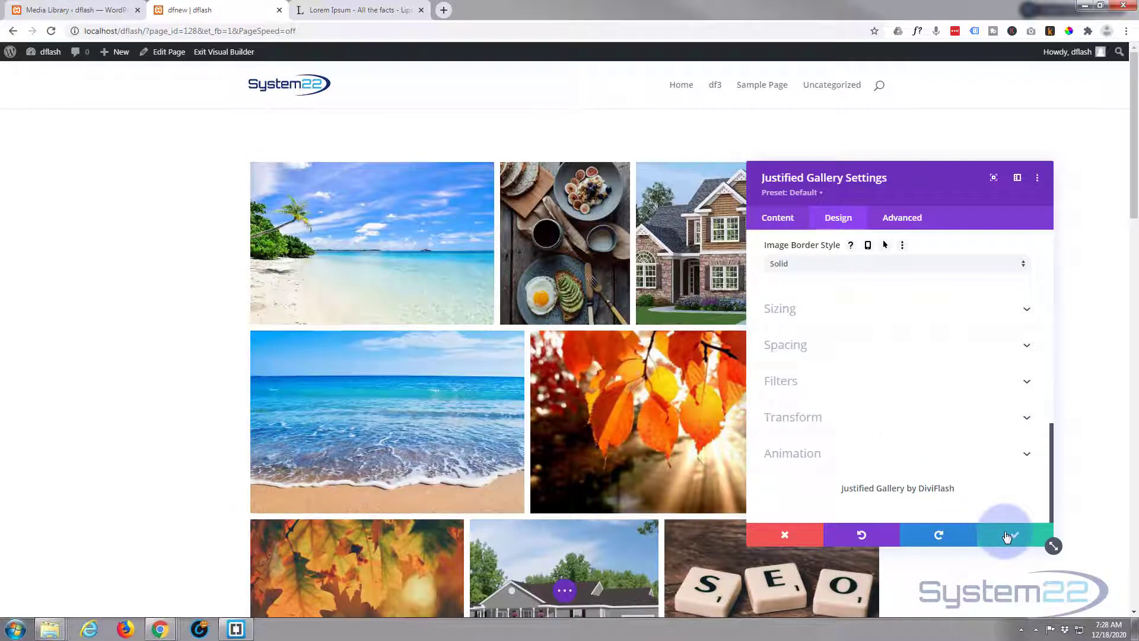
# Accept the gallery settings, save the page as a draft and exit the Visual Builder.
pyautogui.click(1006, 537)
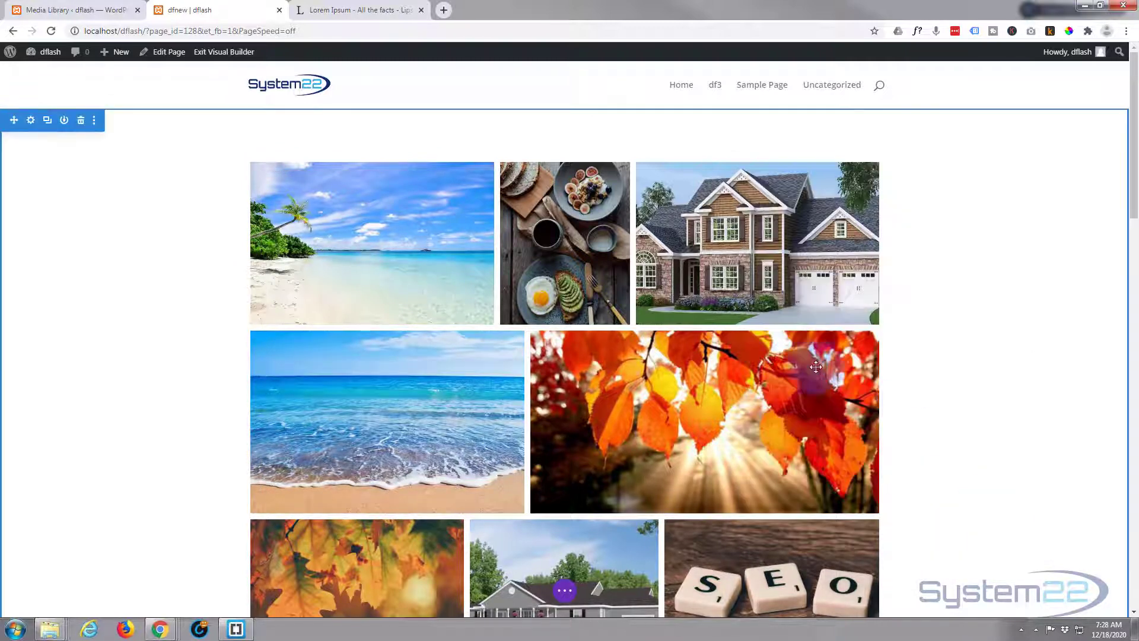
pyautogui.click(565, 595)
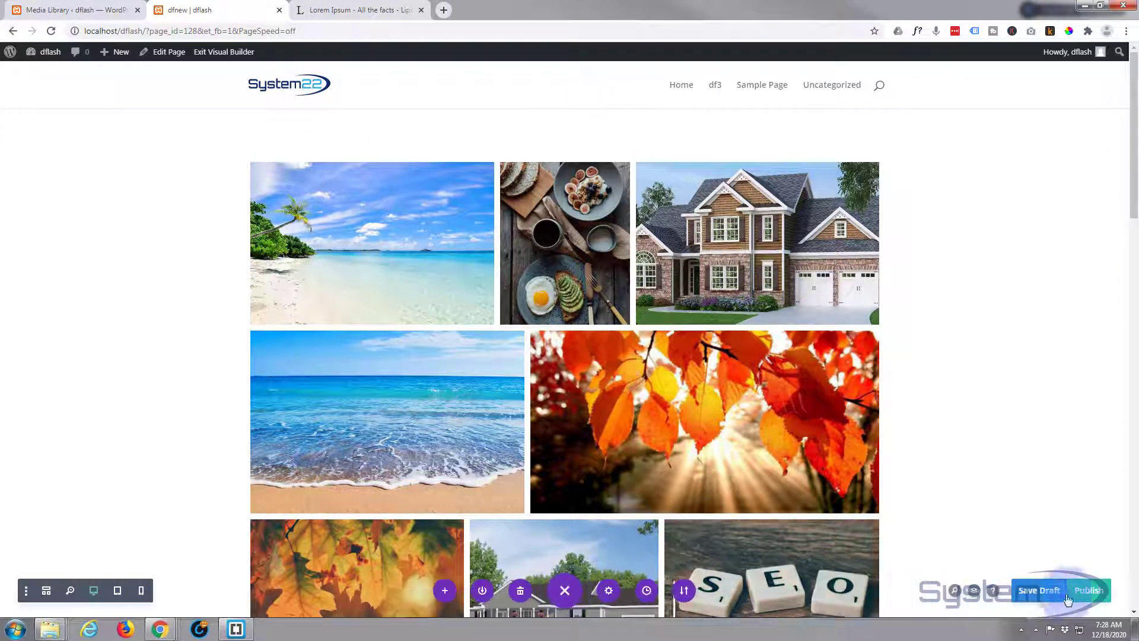
pyautogui.click(1048, 590)
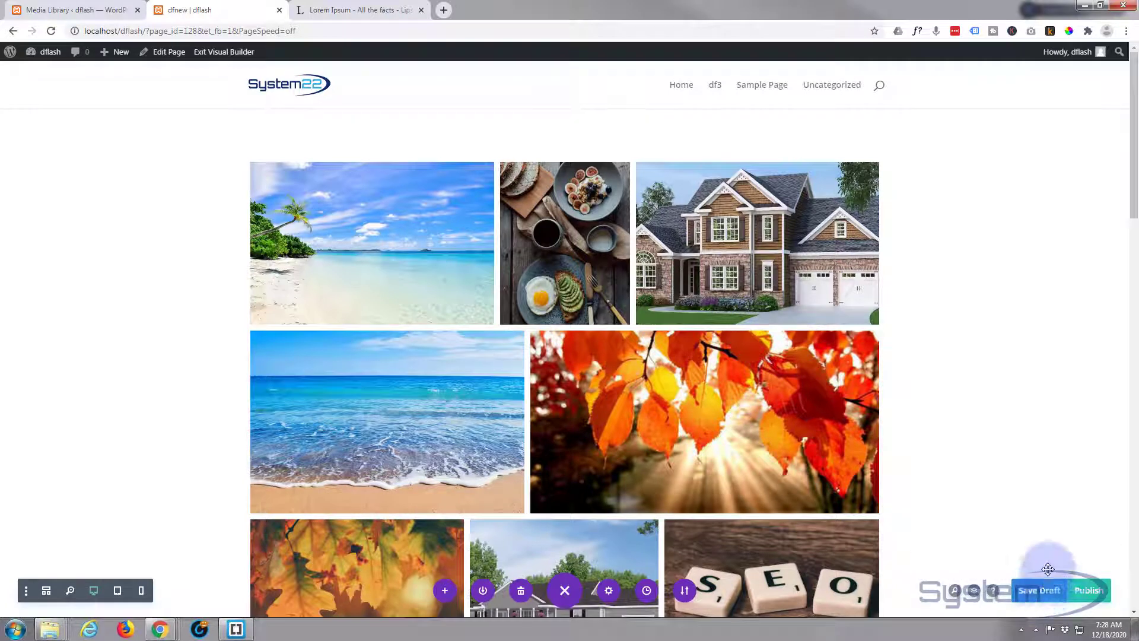
pyautogui.click(206, 54)
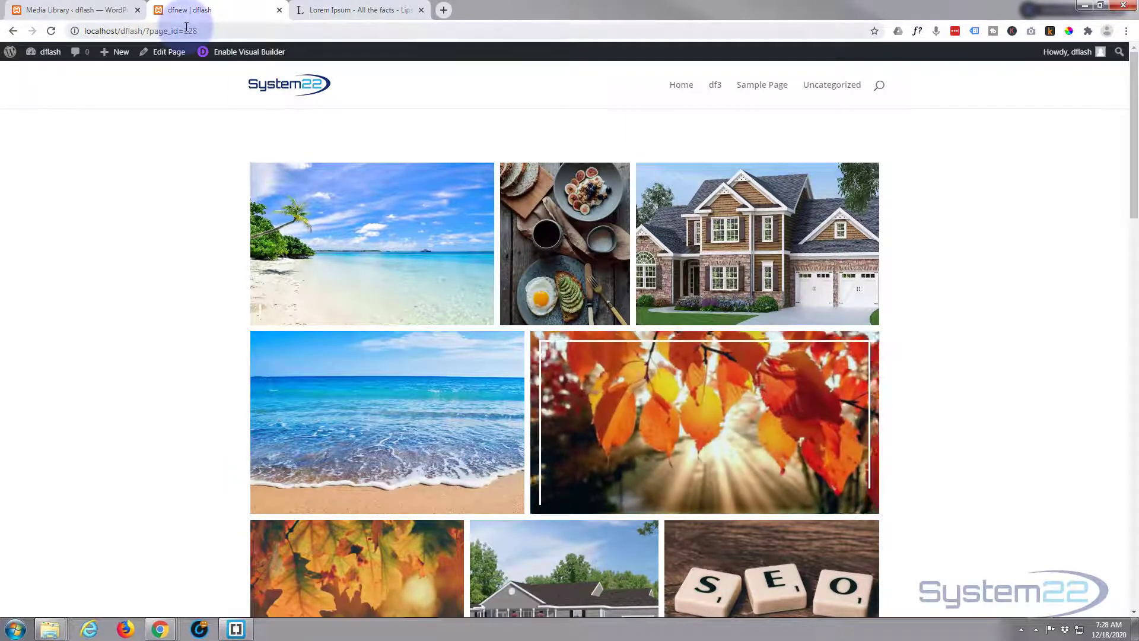
# Give the beach.jpg image in the Media Library the caption "Use This For A Title".
pyautogui.click(57, 12)
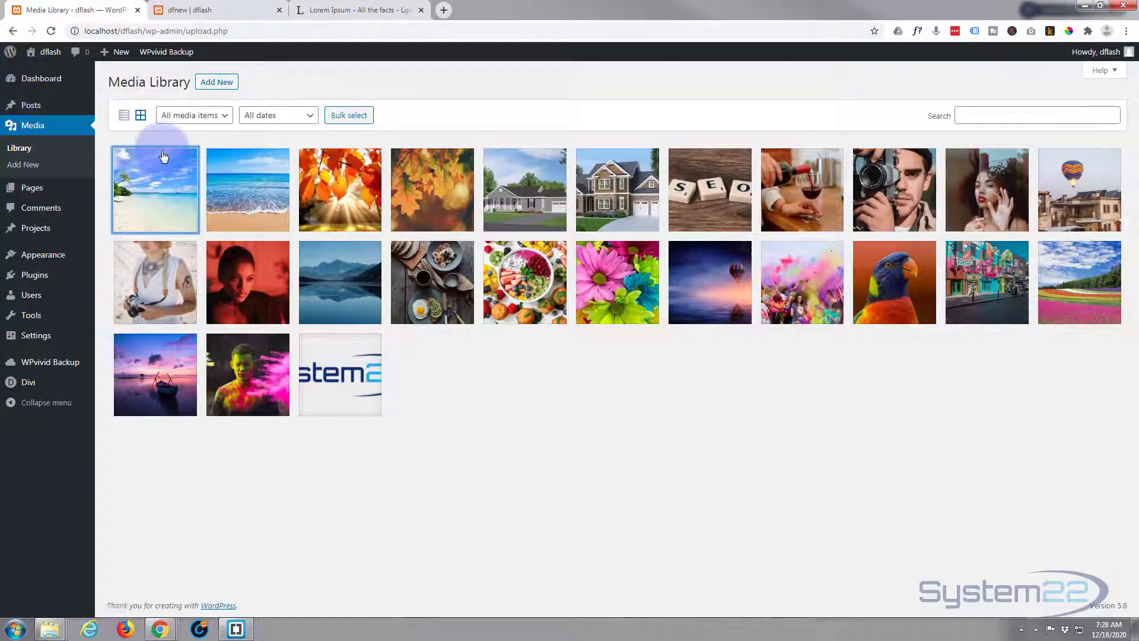
pyautogui.click(247, 190)
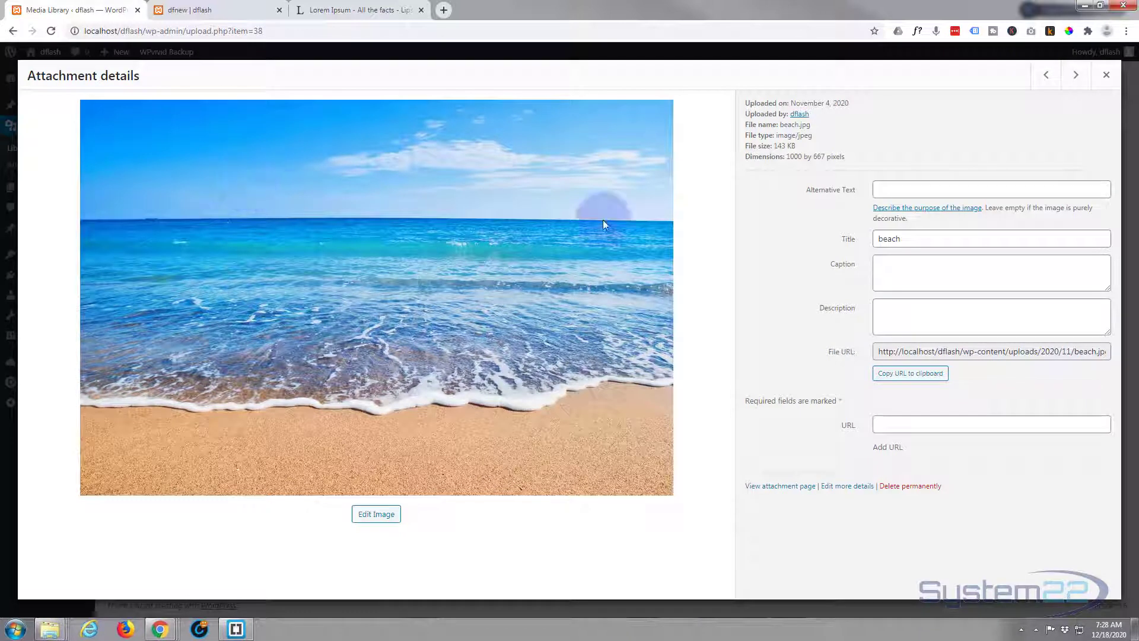
pyautogui.click(905, 268)
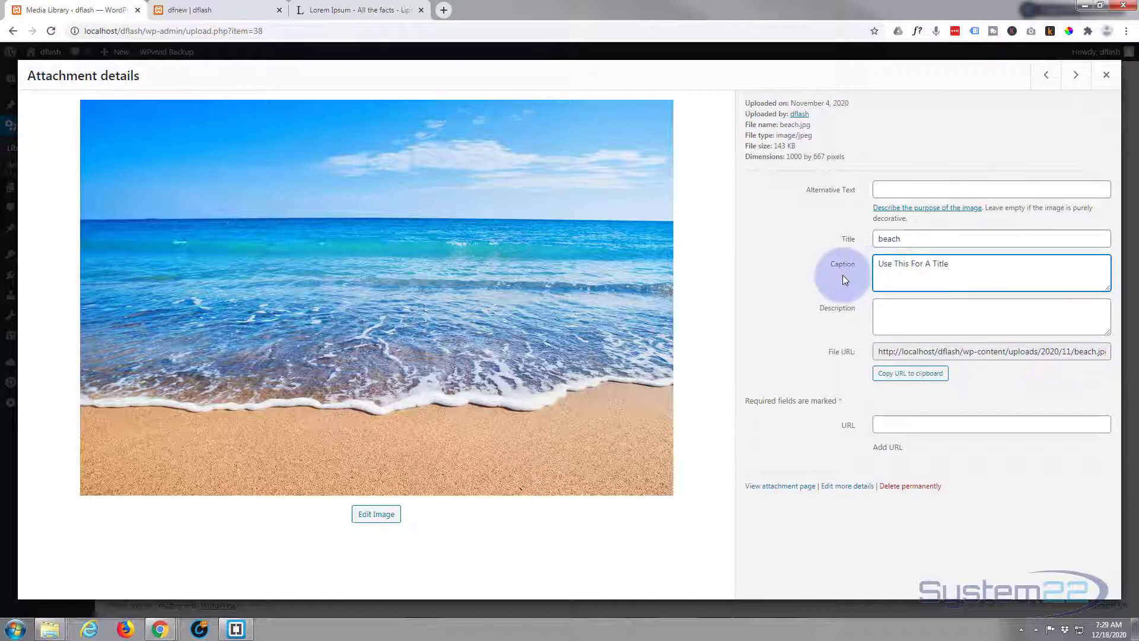
# Copy the opening Lorem Ipsum sentences from the lipsum.com page into the beach image's description and close its attachment details.
pyautogui.click(320, 11)
pyautogui.rightClick(346, 279)
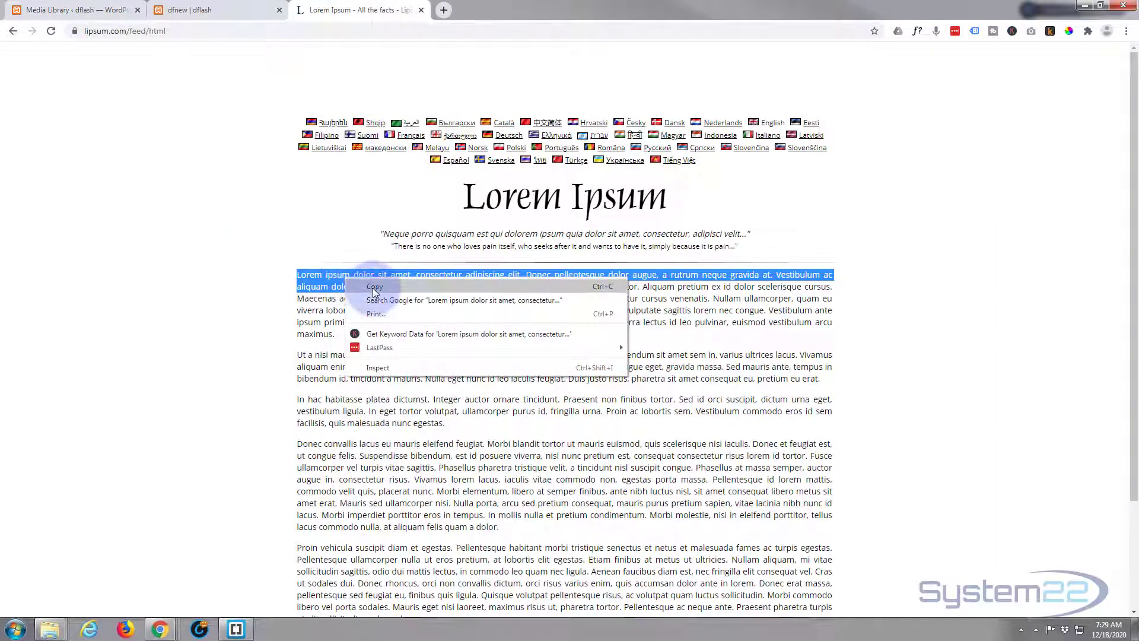
pyautogui.click(373, 288)
pyautogui.click(177, 12)
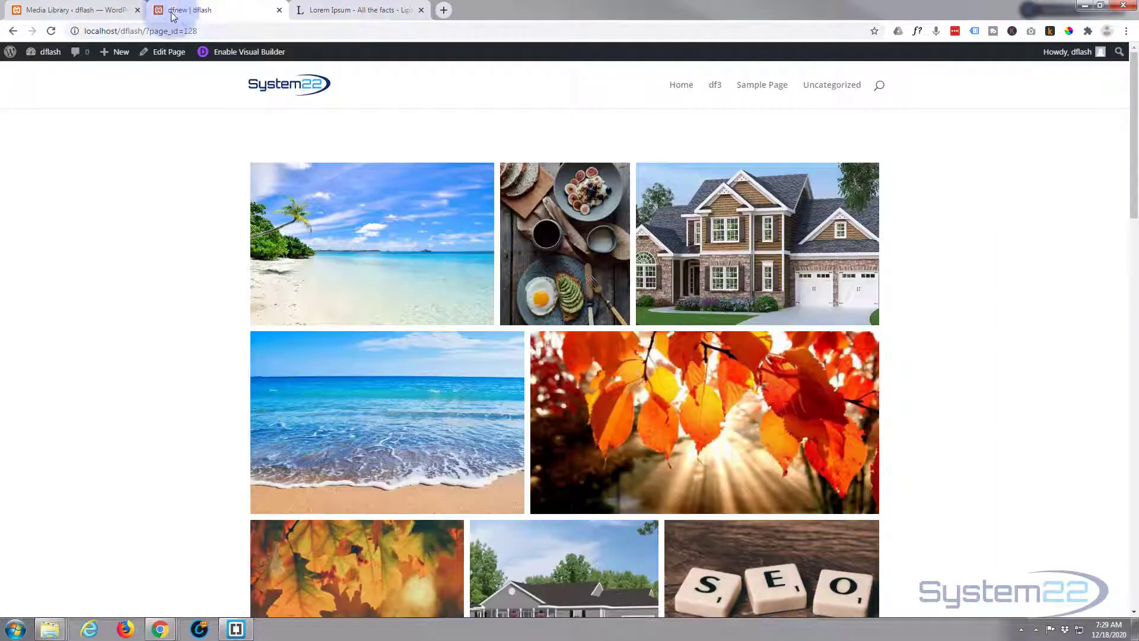
pyautogui.click(113, 10)
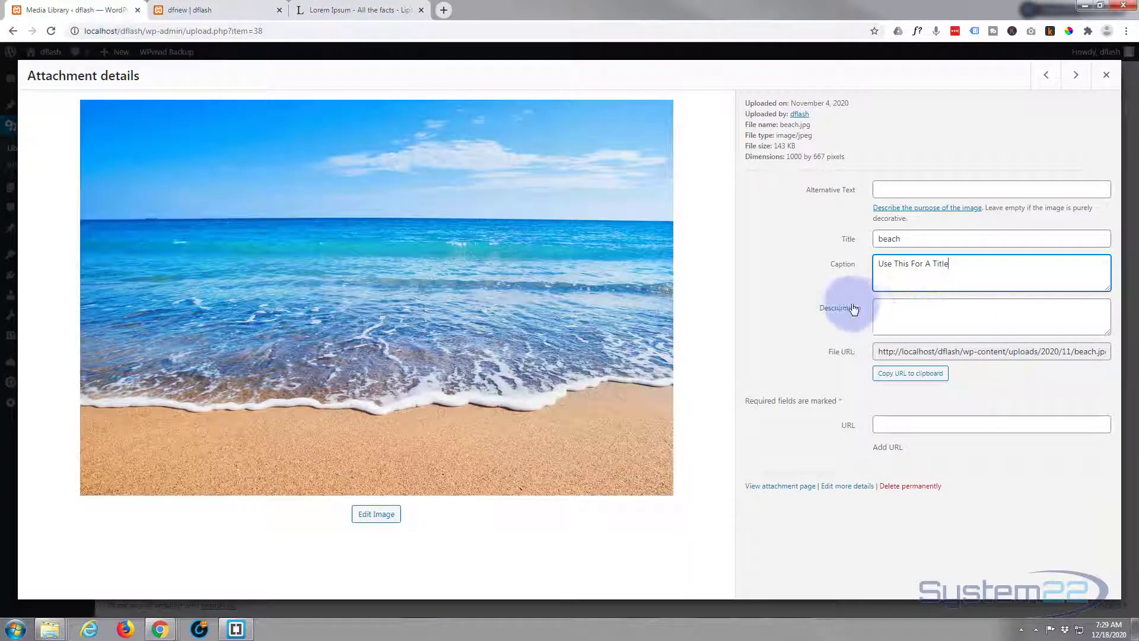
pyautogui.click(903, 309)
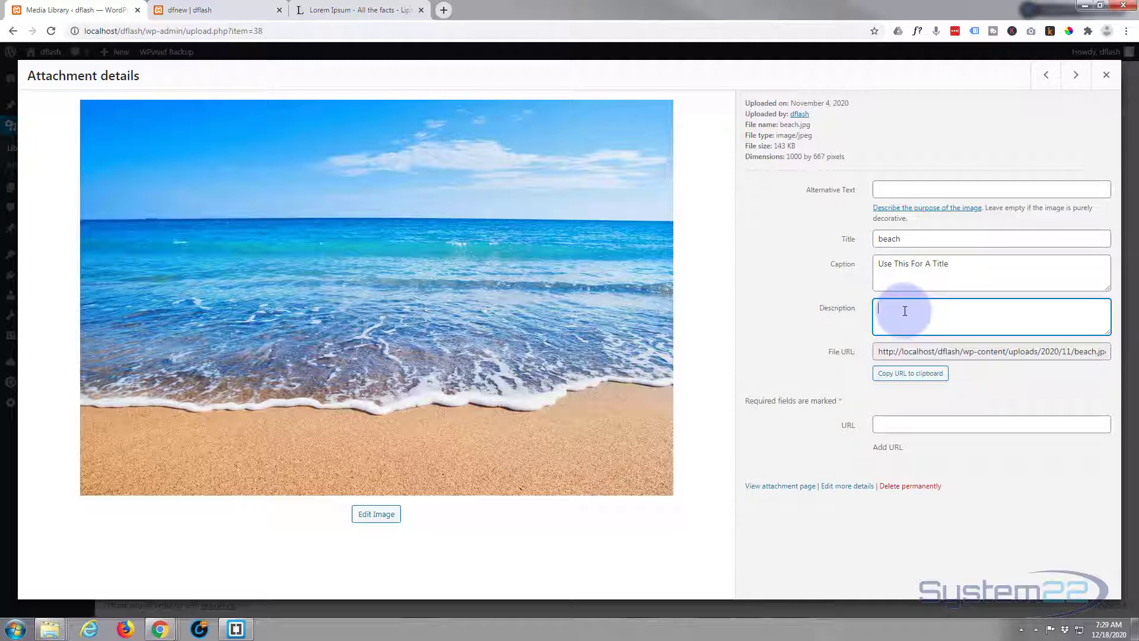
pyautogui.hotkey('ctrl', 'v')
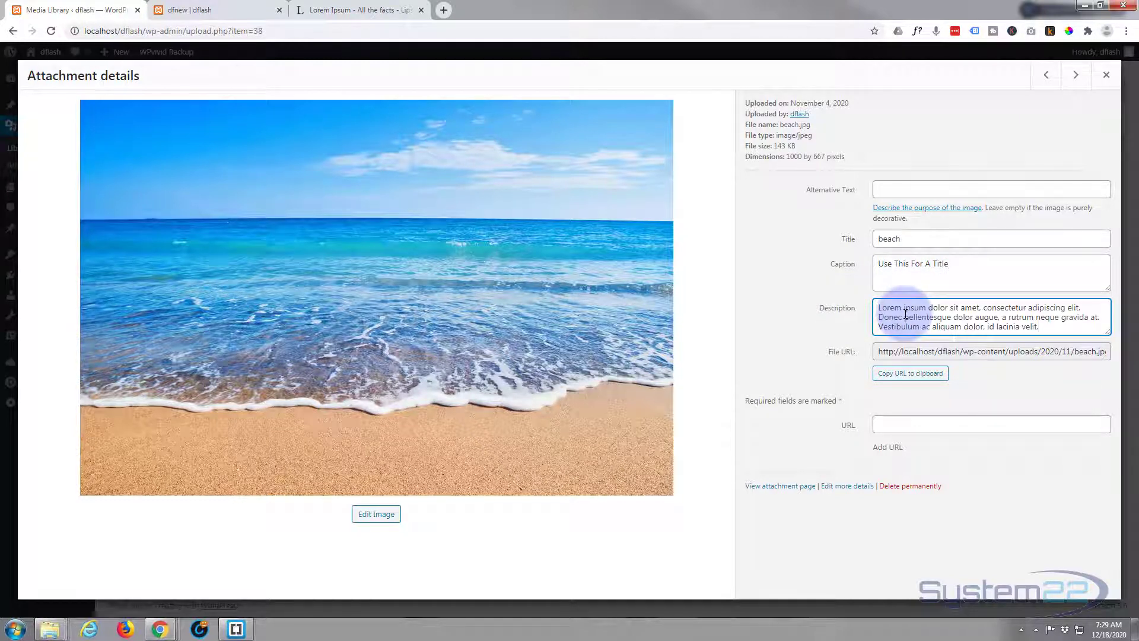
pyautogui.click(824, 432)
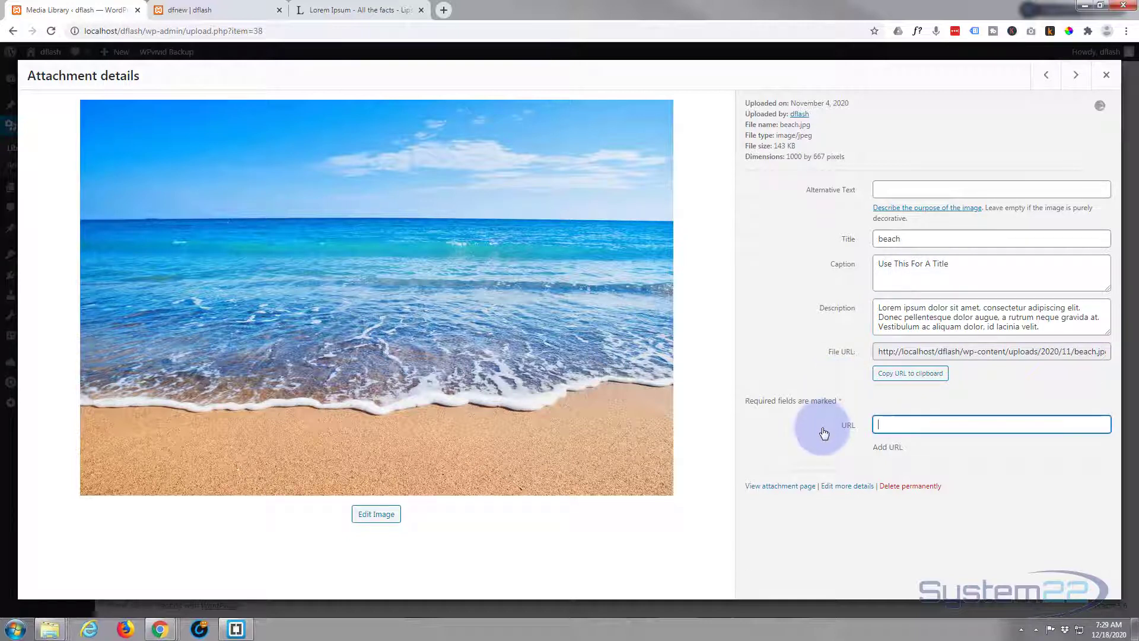
pyautogui.click(1108, 77)
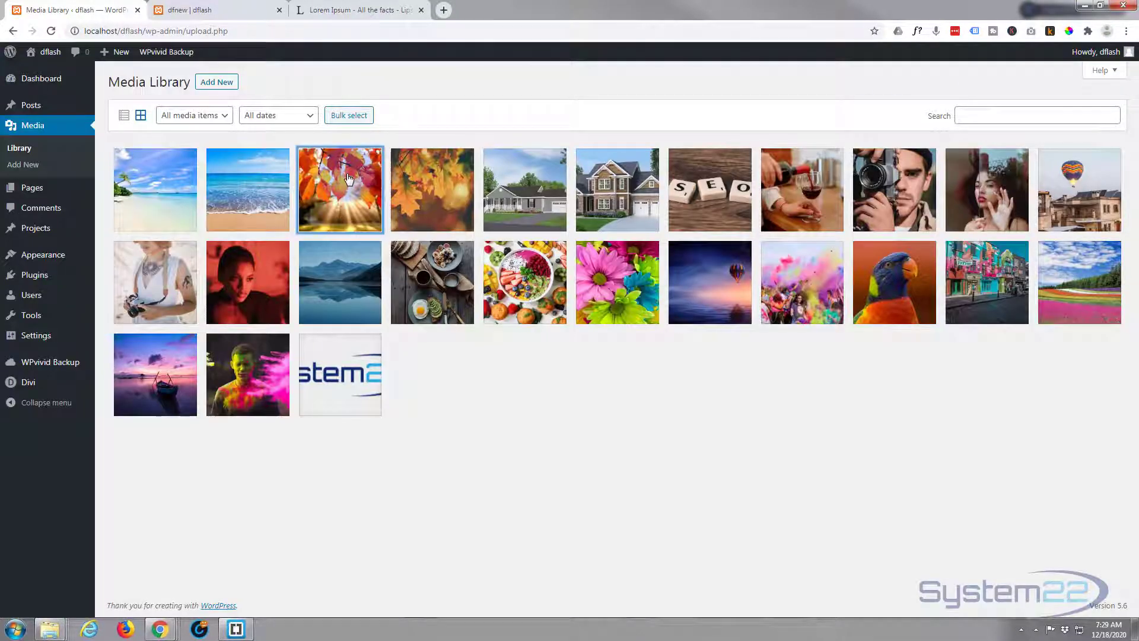
# Give the leafspot1 image the caption "Autumn Leaves" and the copied Lorem Ipsum text as description, closing its attachment details.
pyautogui.click(348, 179)
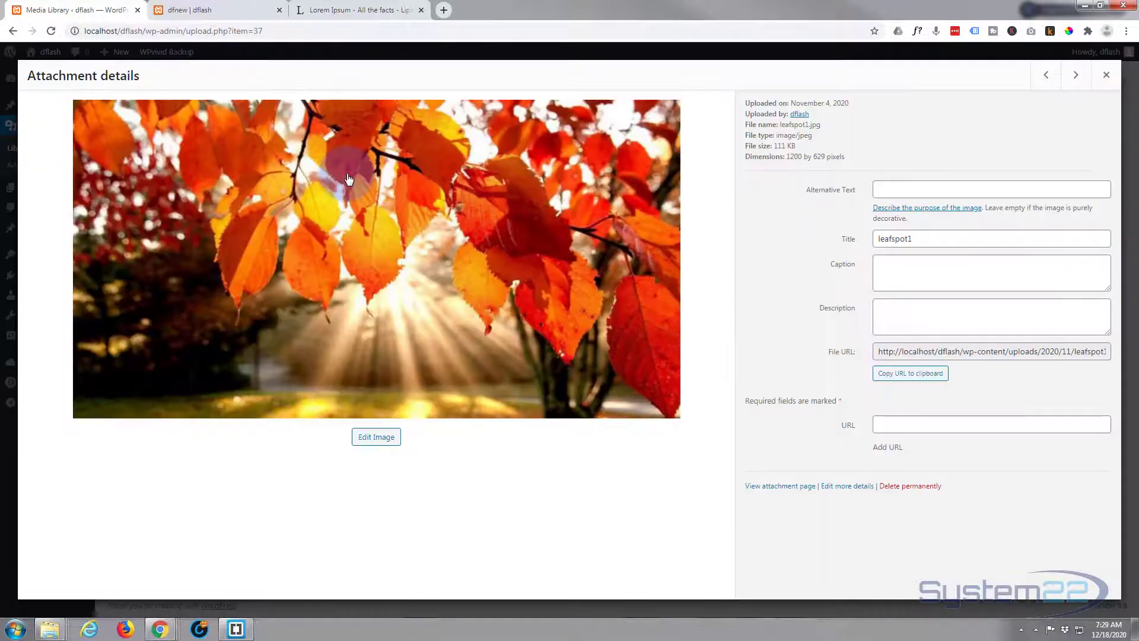
pyautogui.click(898, 268)
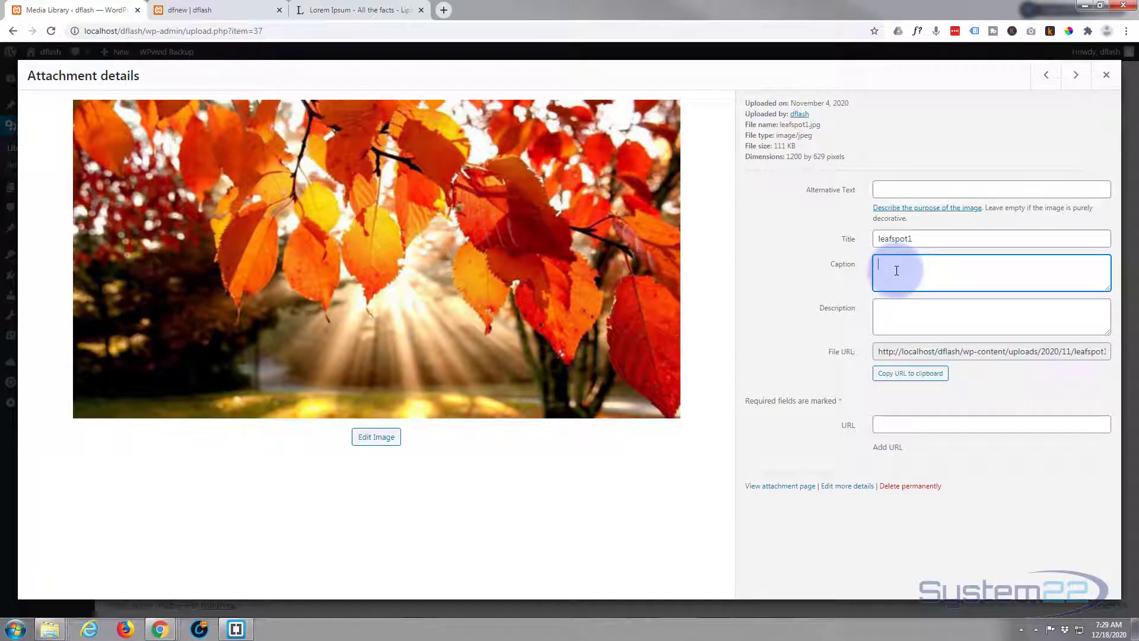
pyautogui.write('Autumn Leaves')
pyautogui.click(893, 315)
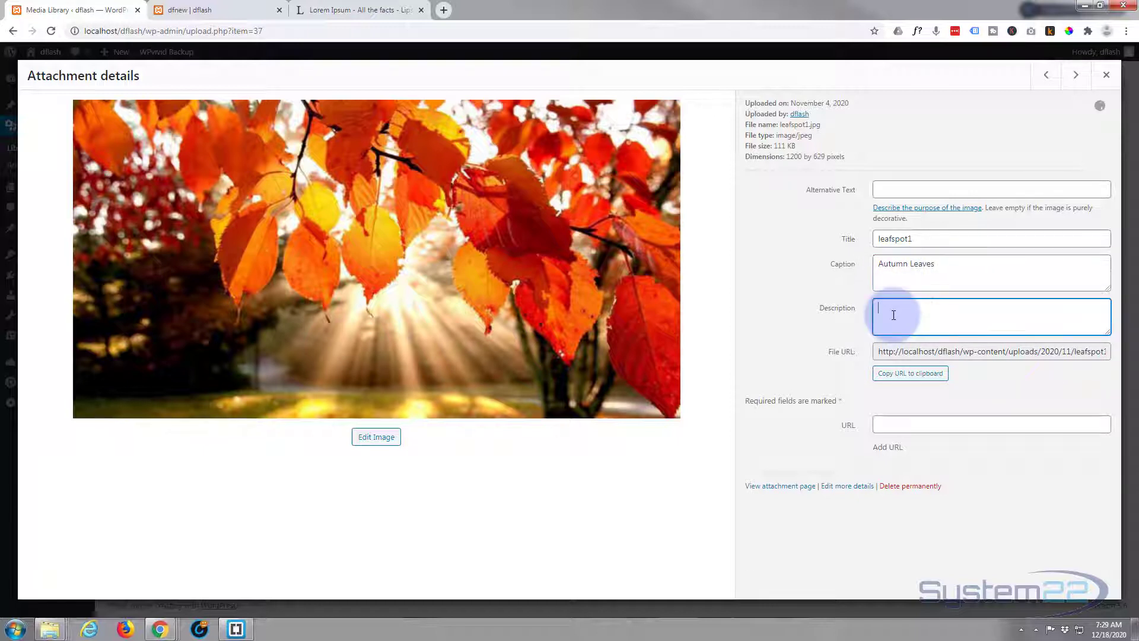
pyautogui.write('Lorem ipsum dolor sit amet, consectetur adipiscing elit. Donec pellentesque dolor augue, a rutrum neque gravida at. Vestibulum ac aliquam dolor, id lacinia velit.')
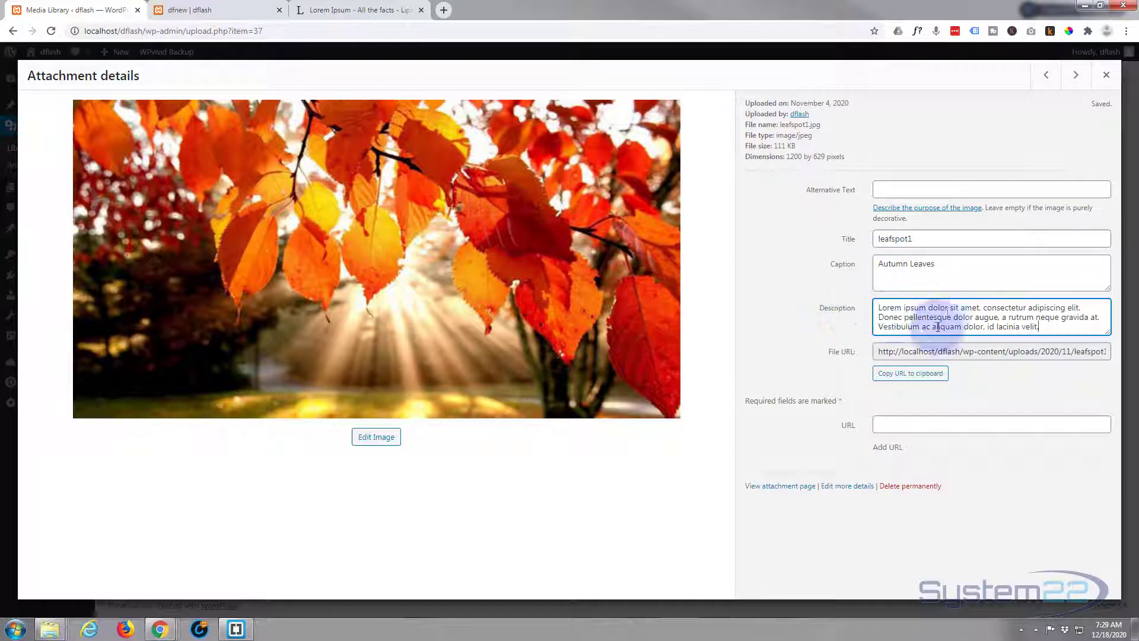
pyautogui.click(975, 385)
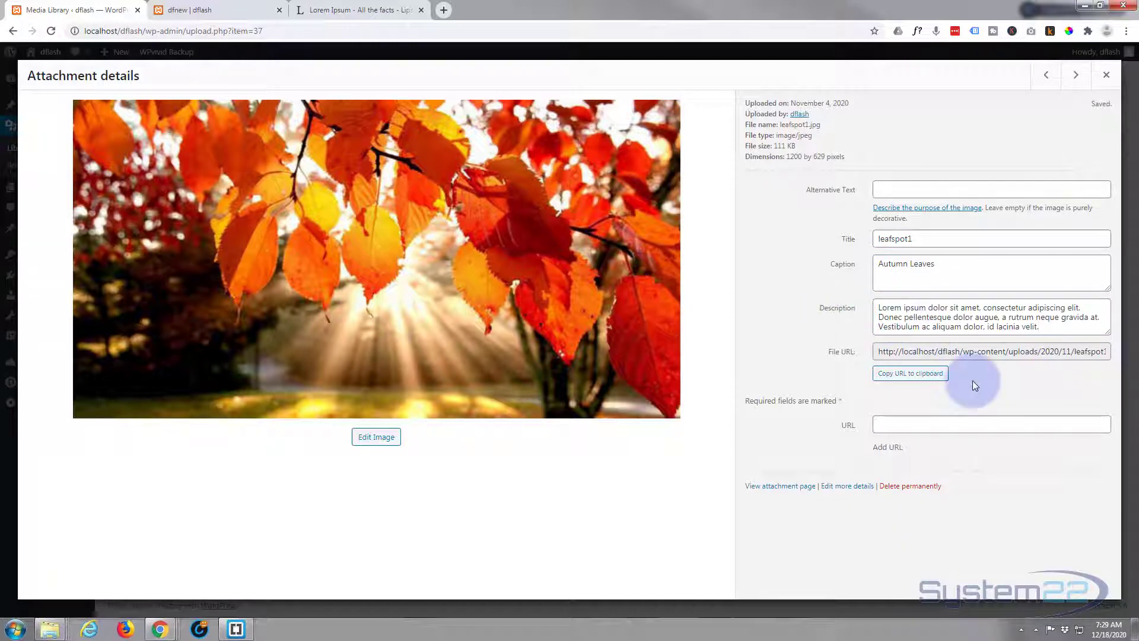
pyautogui.click(1106, 74)
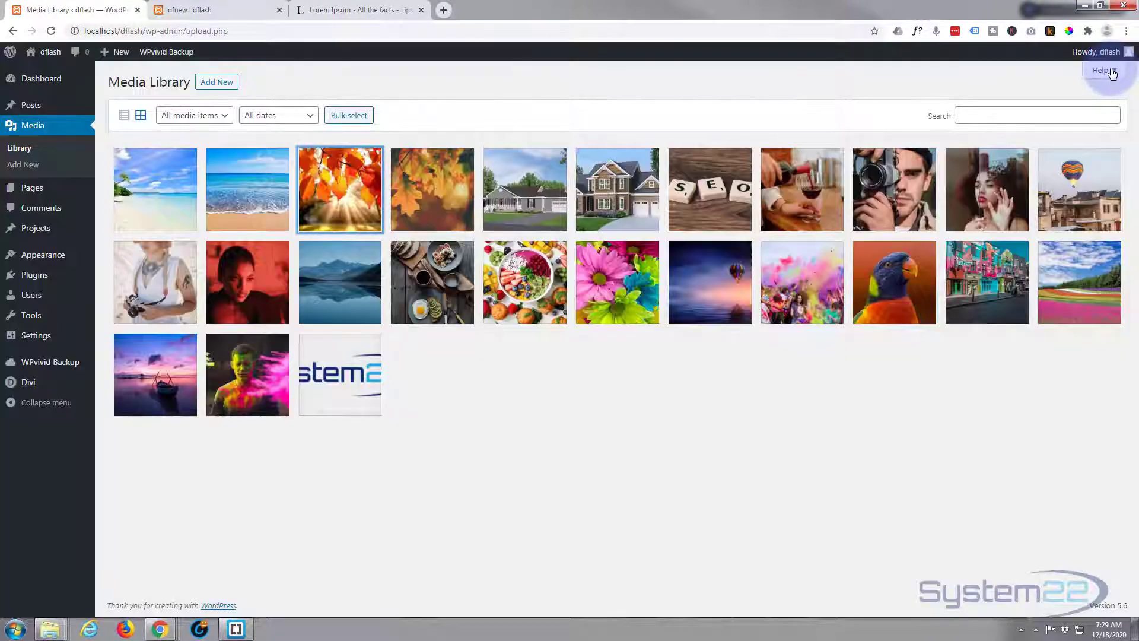
# On the dfnew page, view the beach image in the lightbox, browse onward, and check the beach and autumn leaves hover captions.
pyautogui.click(202, 13)
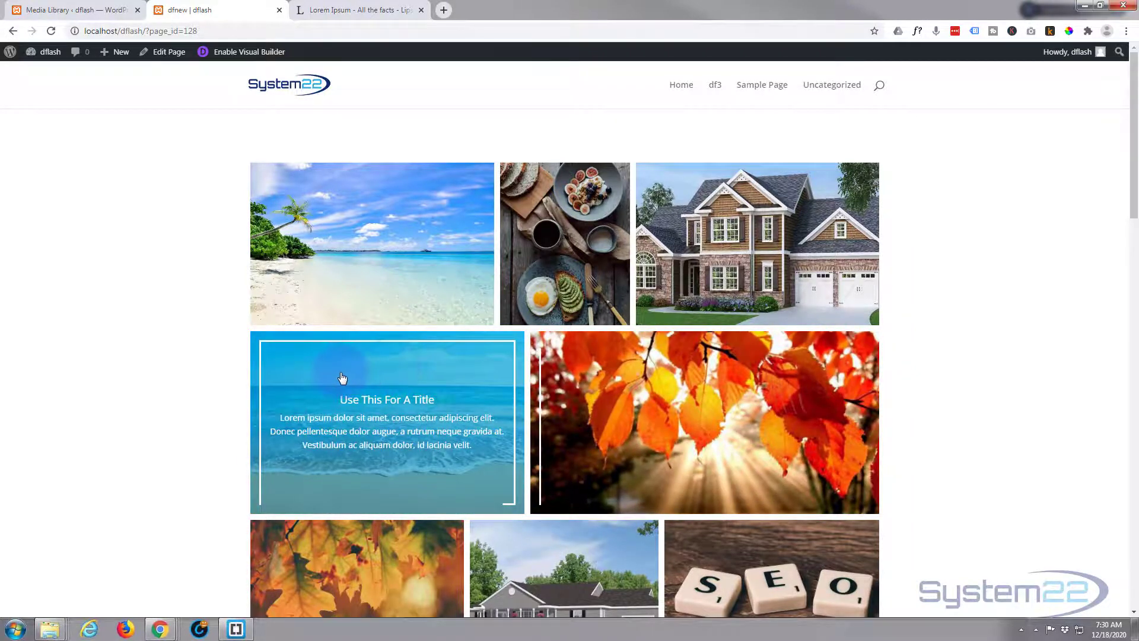
pyautogui.click(342, 378)
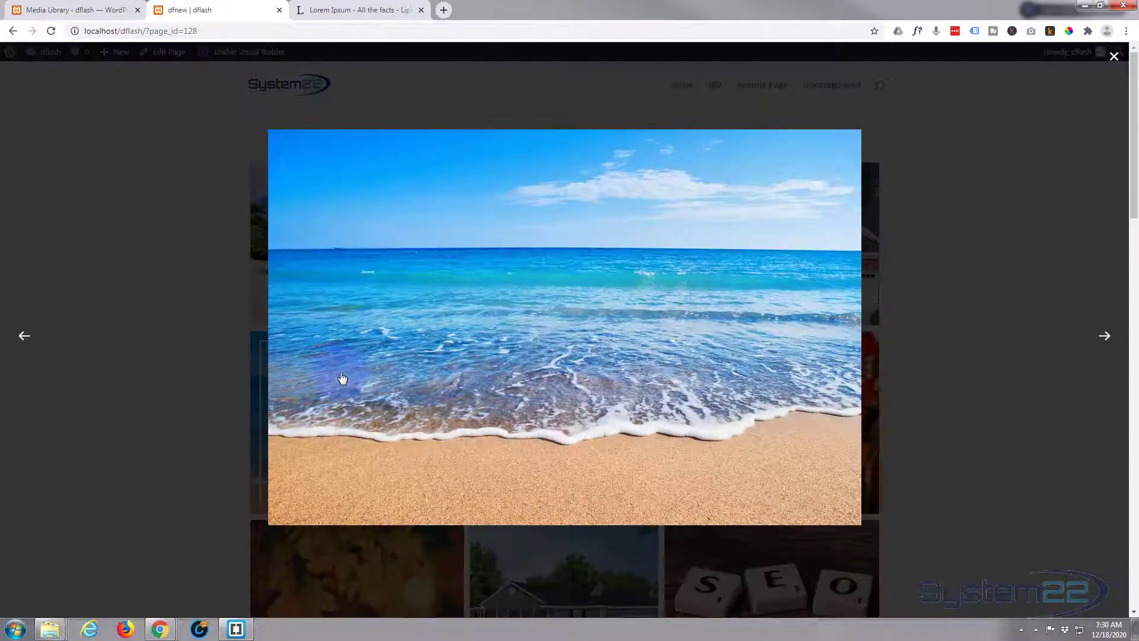
pyautogui.click(1103, 337)
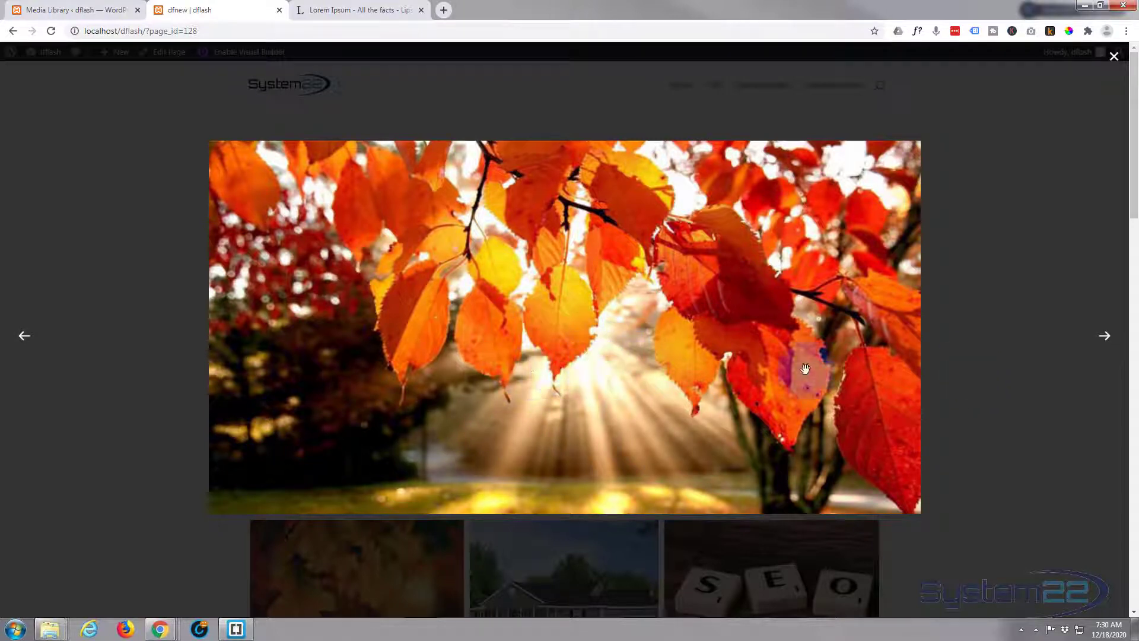
pyautogui.click(1103, 338)
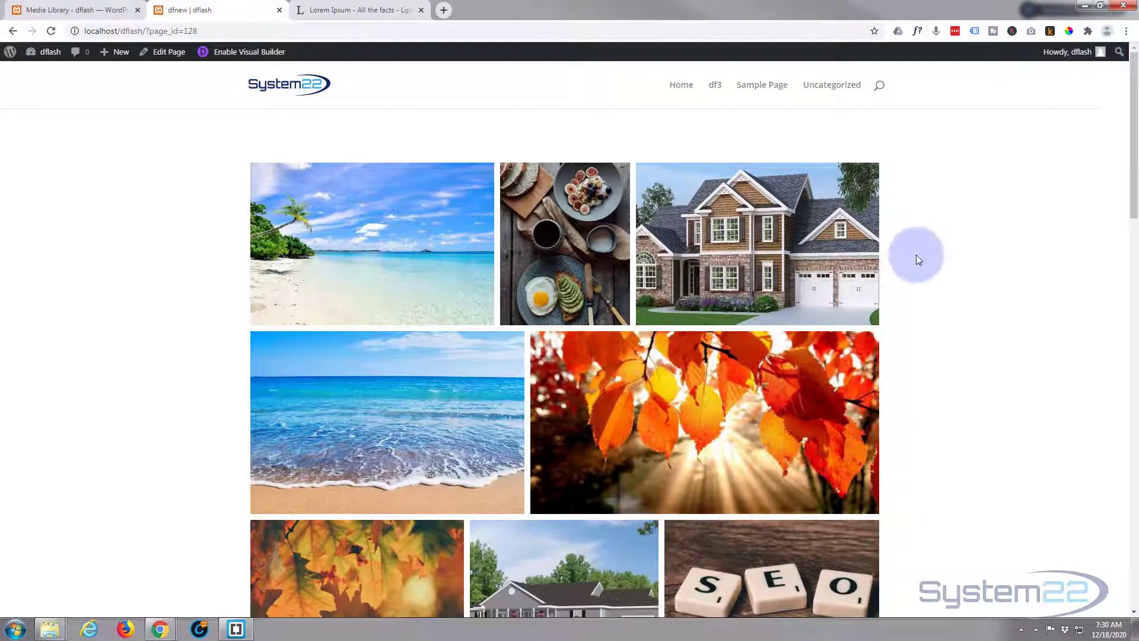
pyautogui.moveTo(752, 444)
pyautogui.moveTo(432, 405)
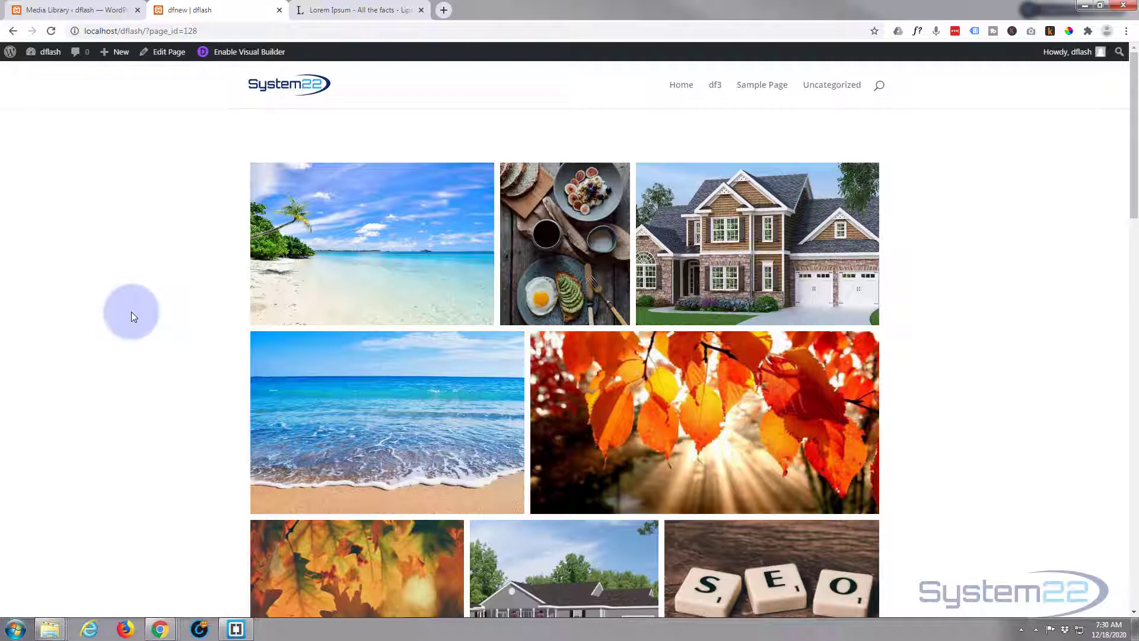
# Look through the whole justified gallery down to its last row, and check the first beach image's hover caption.
pyautogui.scroll(-5, 131, 311)
pyautogui.scroll(-6, 131, 312)
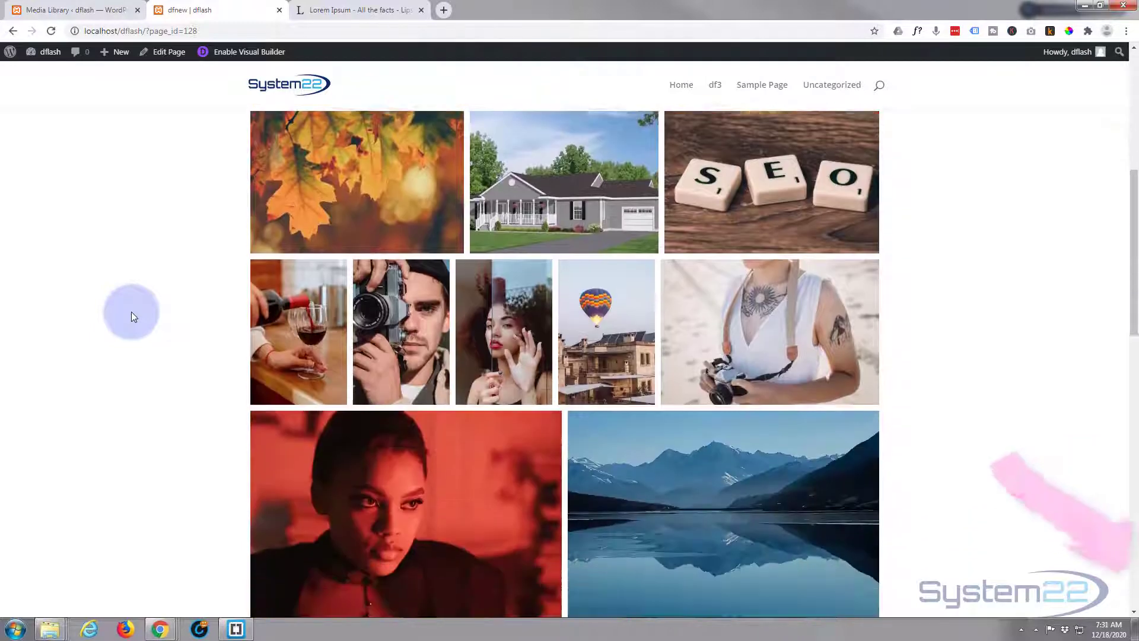
pyautogui.scroll(-4, 131, 311)
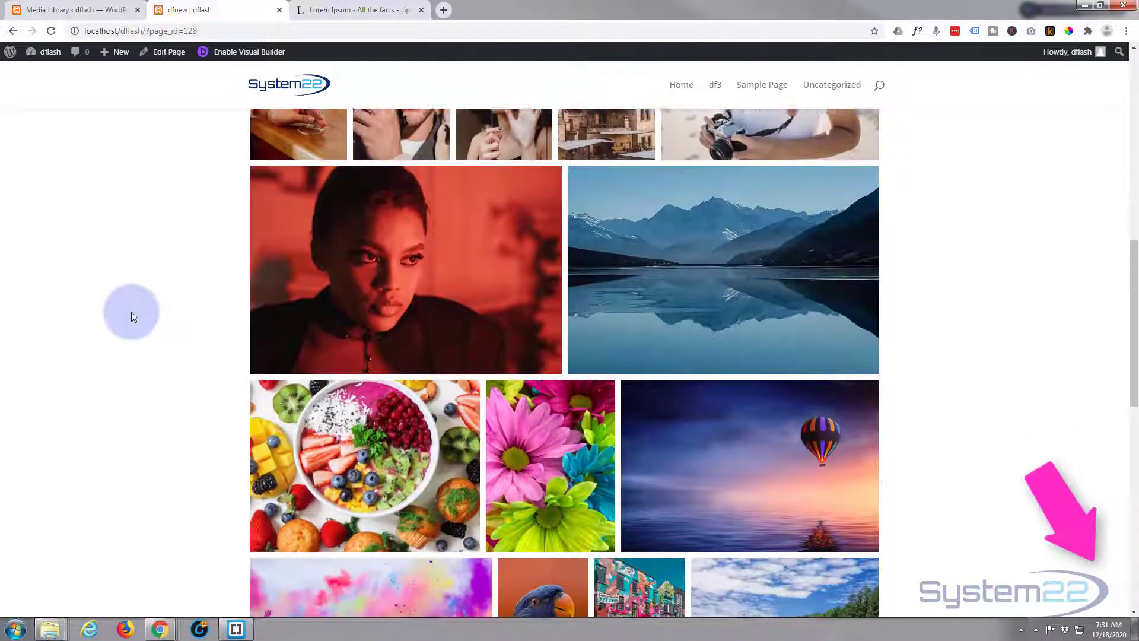
pyautogui.scroll(-3, 130, 311)
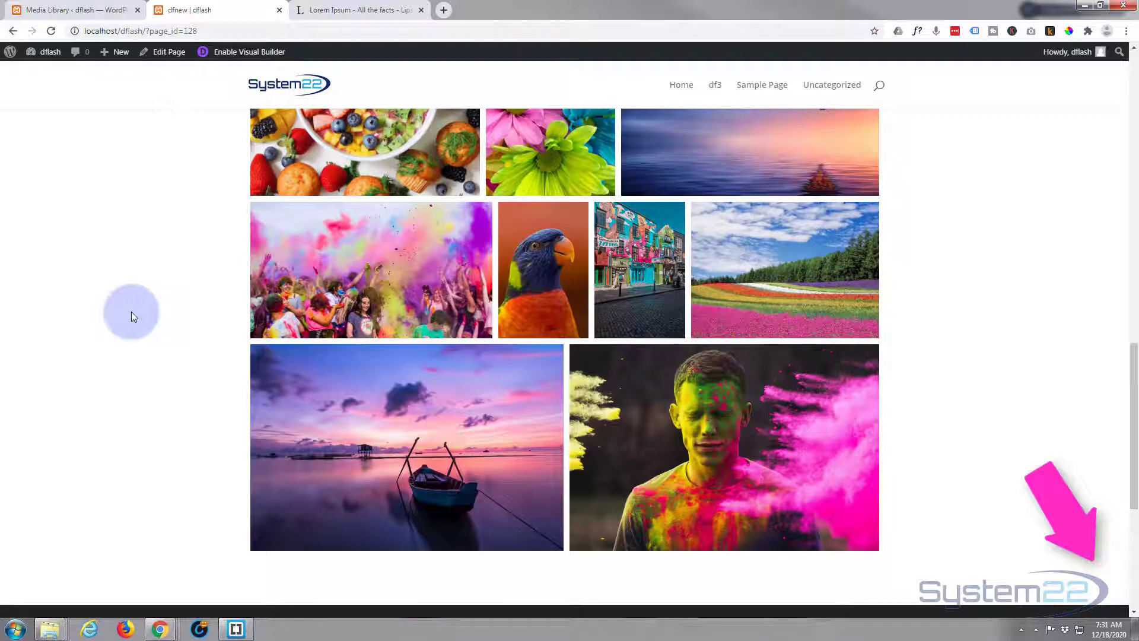
pyautogui.scroll(6, 130, 311)
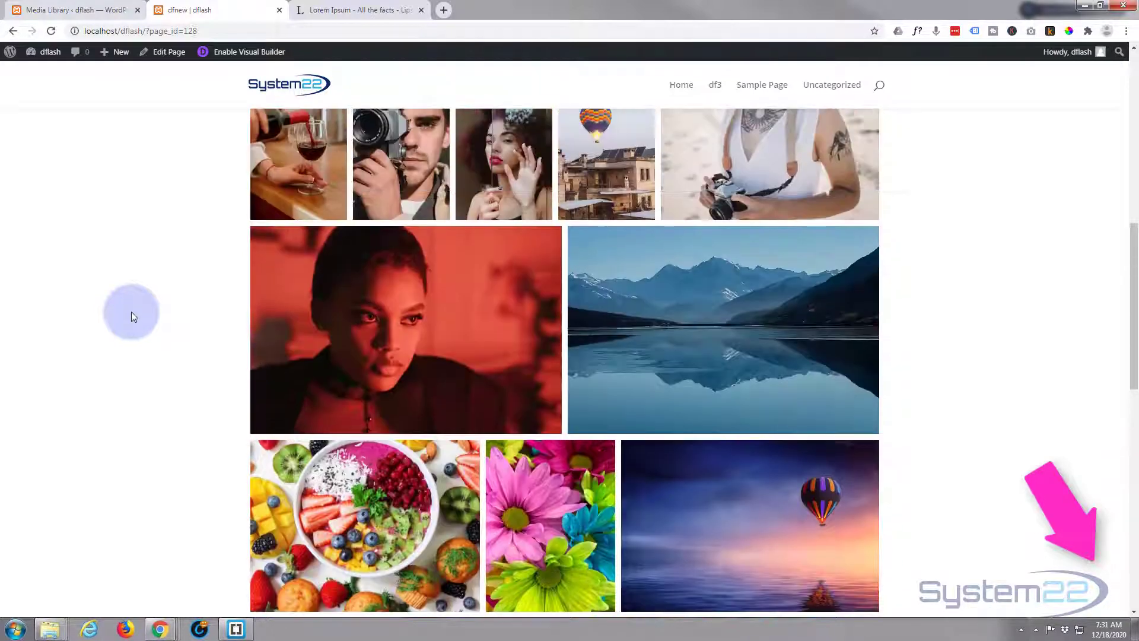
pyautogui.scroll(10, 130, 311)
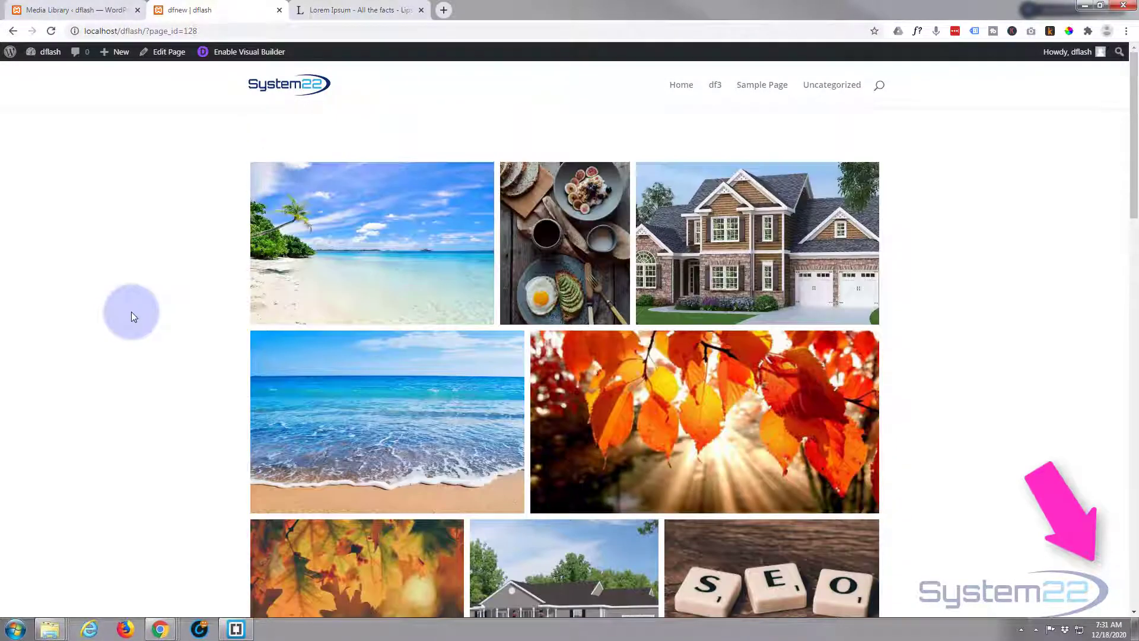
pyautogui.moveTo(350, 311)
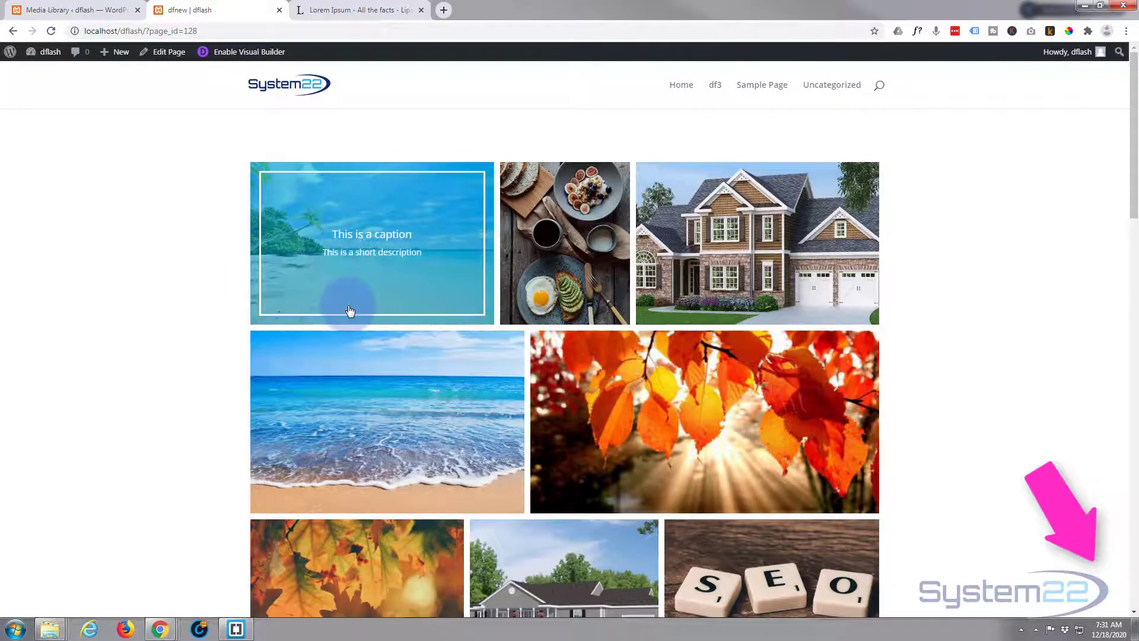